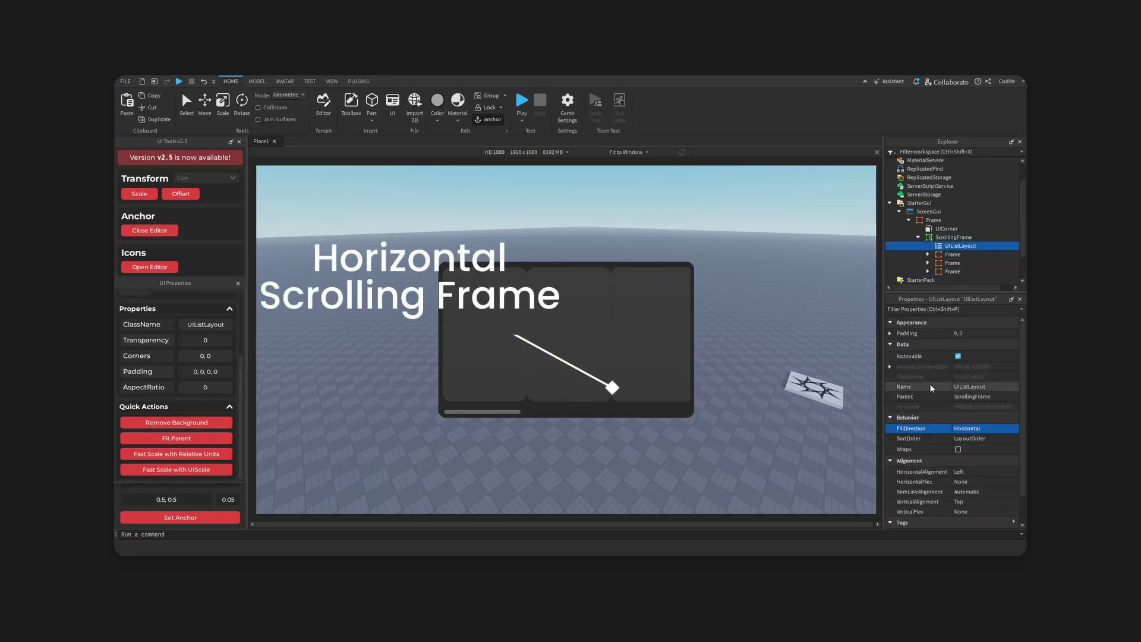
Step: Set the UIListLayout padding scale to 0.01
{"action": "left_click", "coordinate": [890, 334]}
{"action": "left_click", "coordinate": [960, 343]}
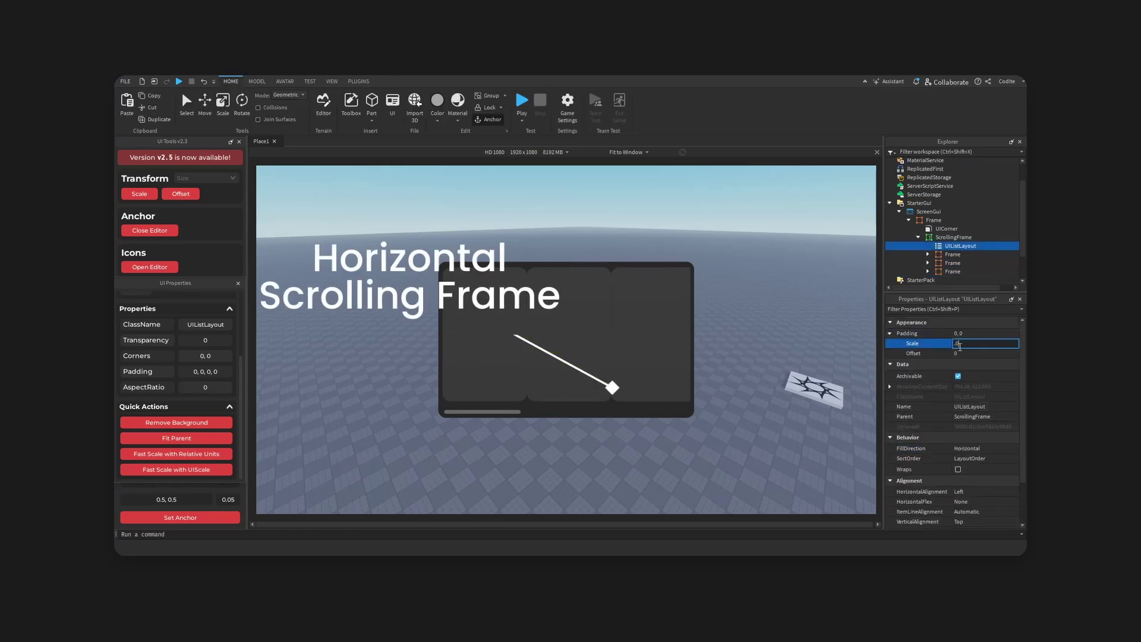
{"action": "type", "text": ".0"}
{"action": "type", "text": "1"}
{"action": "key", "text": "Return"}
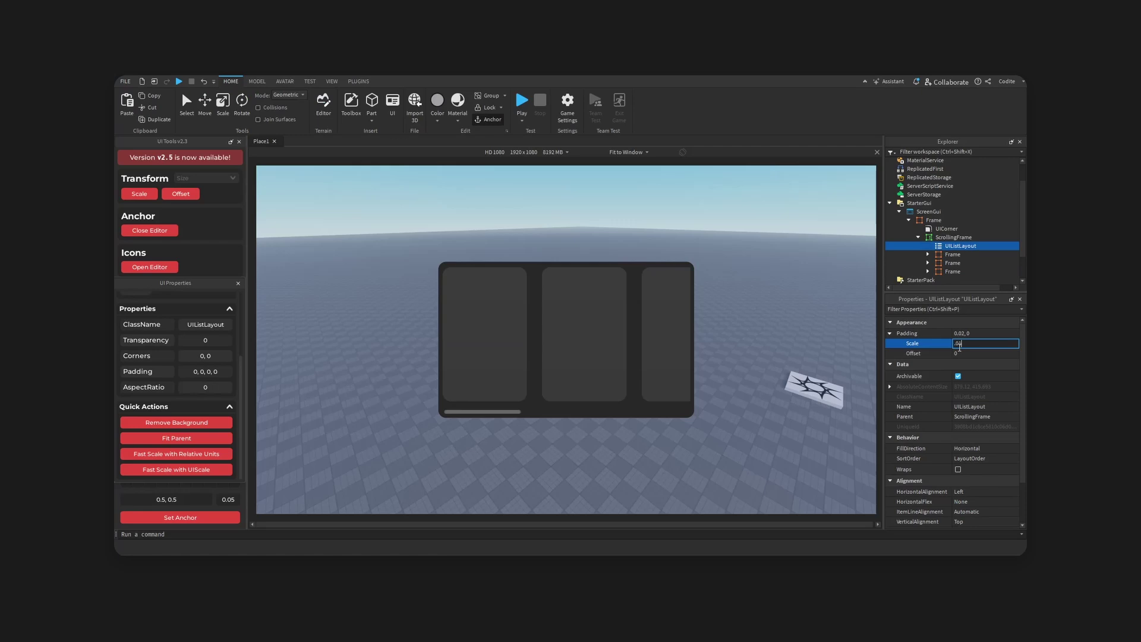
{"action": "left_click", "coordinate": [696, 315]}
Step: Scroll the frame back and forth to check the spaced-out cards
{"action": "scroll", "coordinate": [586, 339], "scroll_direction": "down", "scroll_amount": 5}
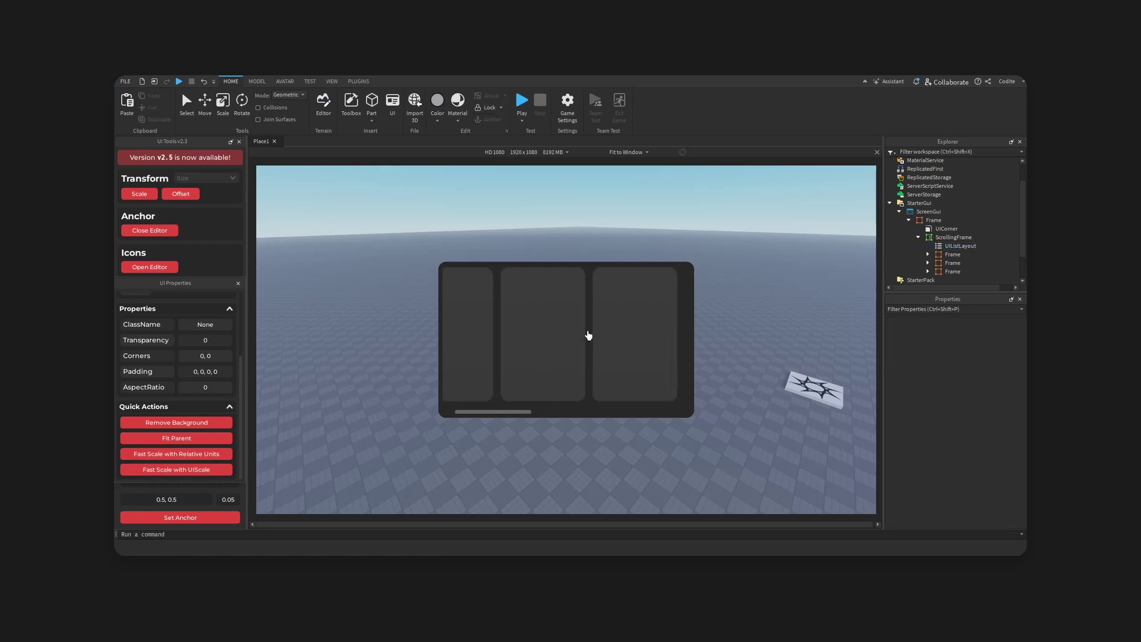
{"action": "scroll", "coordinate": [592, 337], "scroll_direction": "up", "scroll_amount": 5}
{"action": "scroll", "coordinate": [598, 339], "scroll_direction": "down", "scroll_amount": 3}
{"action": "scroll", "coordinate": [593, 341], "scroll_direction": "down", "scroll_amount": 2}
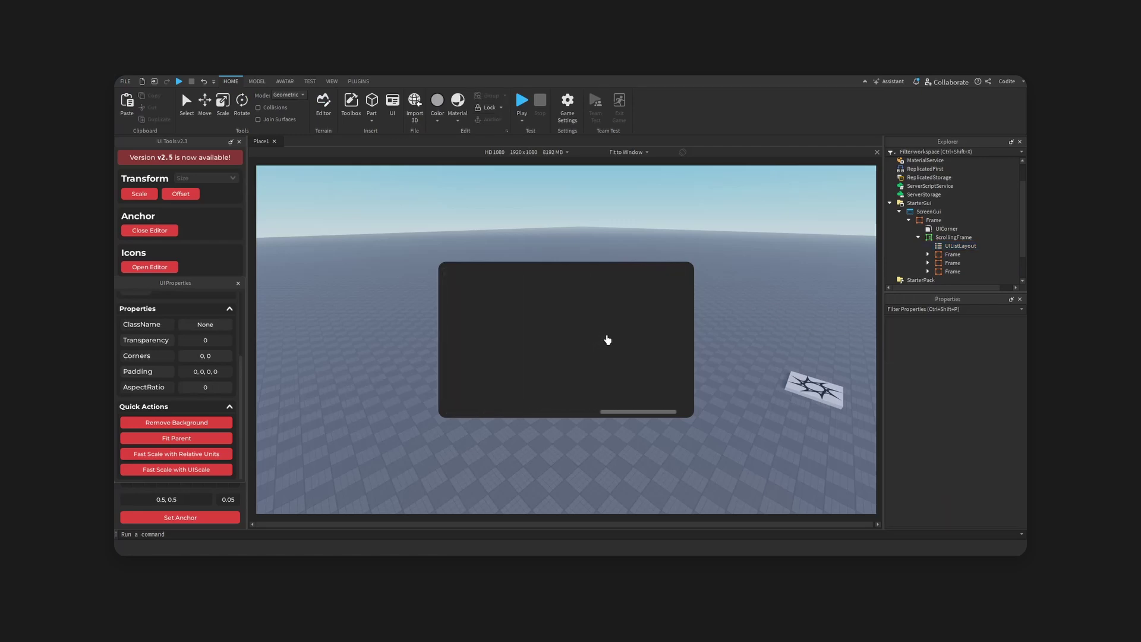
{"action": "scroll", "coordinate": [606, 338], "scroll_direction": "up", "scroll_amount": 1}
{"action": "scroll", "coordinate": [607, 339], "scroll_direction": "up", "scroll_amount": 5}
{"action": "scroll", "coordinate": [612, 339], "scroll_direction": "down", "scroll_amount": 5}
{"action": "scroll", "coordinate": [609, 338], "scroll_direction": "up", "scroll_amount": 5}
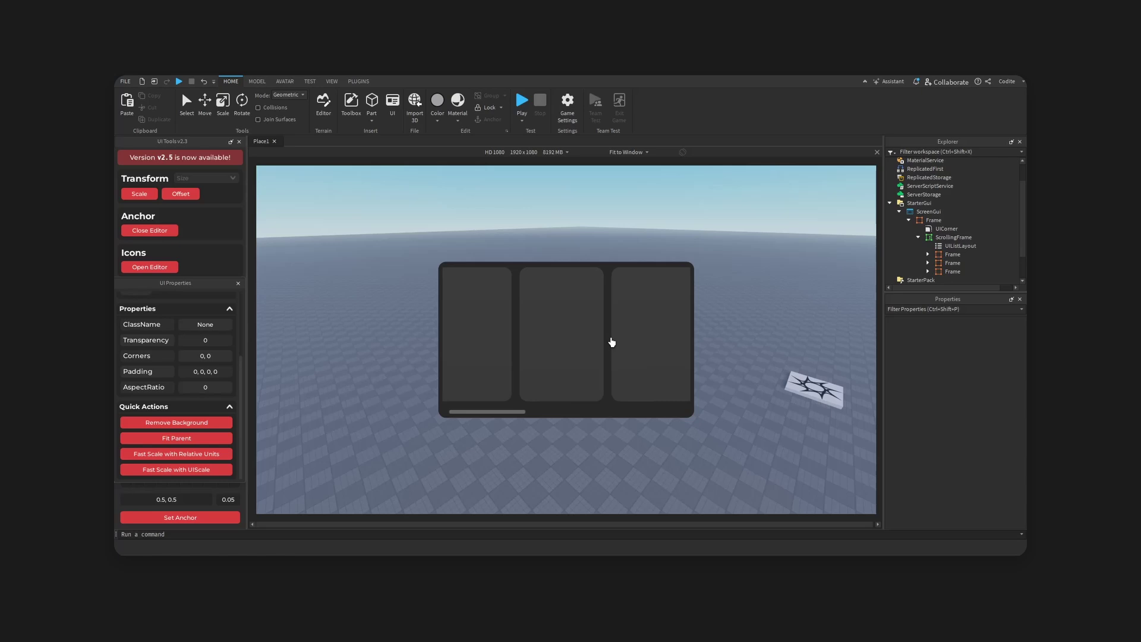
{"action": "scroll", "coordinate": [612, 336], "scroll_direction": "down", "scroll_amount": 3}
{"action": "scroll", "coordinate": [619, 333], "scroll_direction": "up", "scroll_amount": 3}
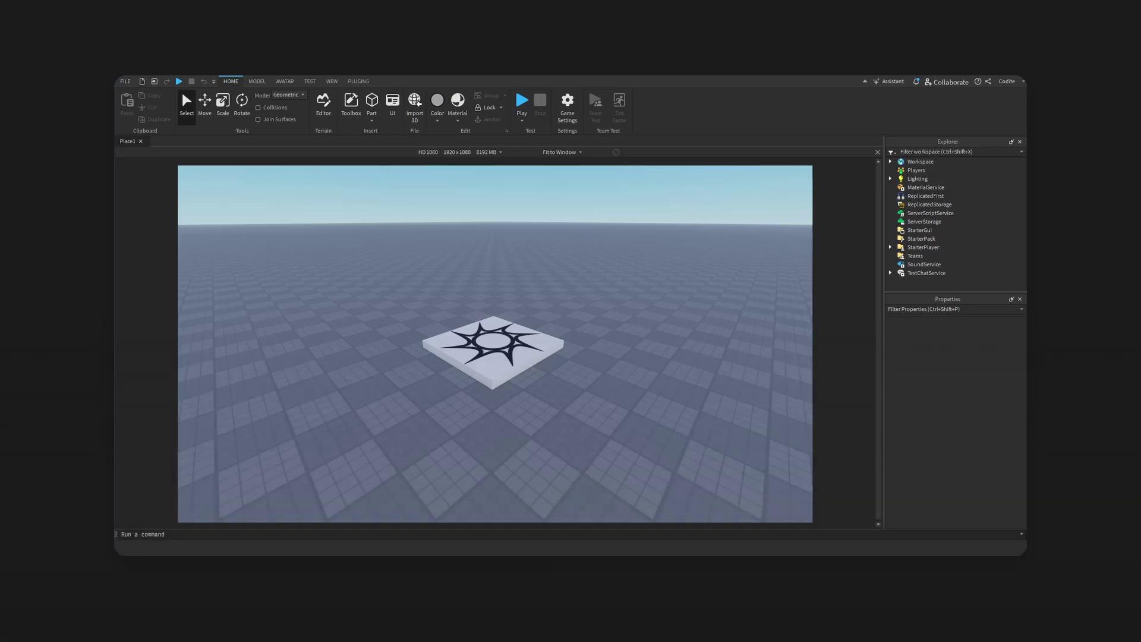
Step: Insert a ScreenGui under StarterGui
{"action": "left_click", "coordinate": [921, 230]}
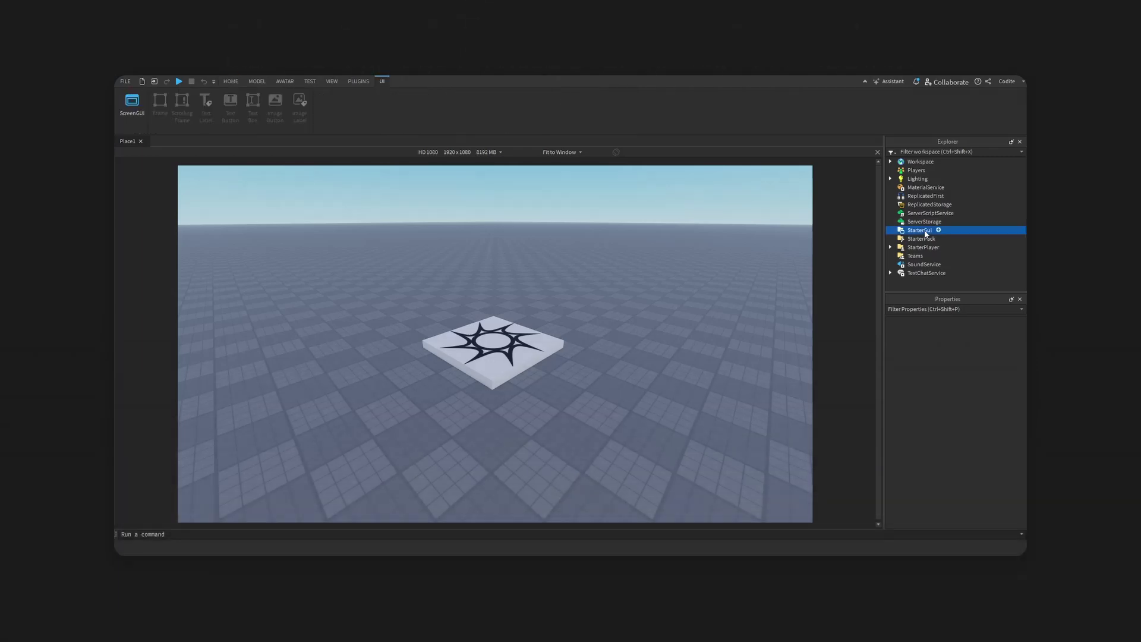
{"action": "left_click", "coordinate": [938, 230]}
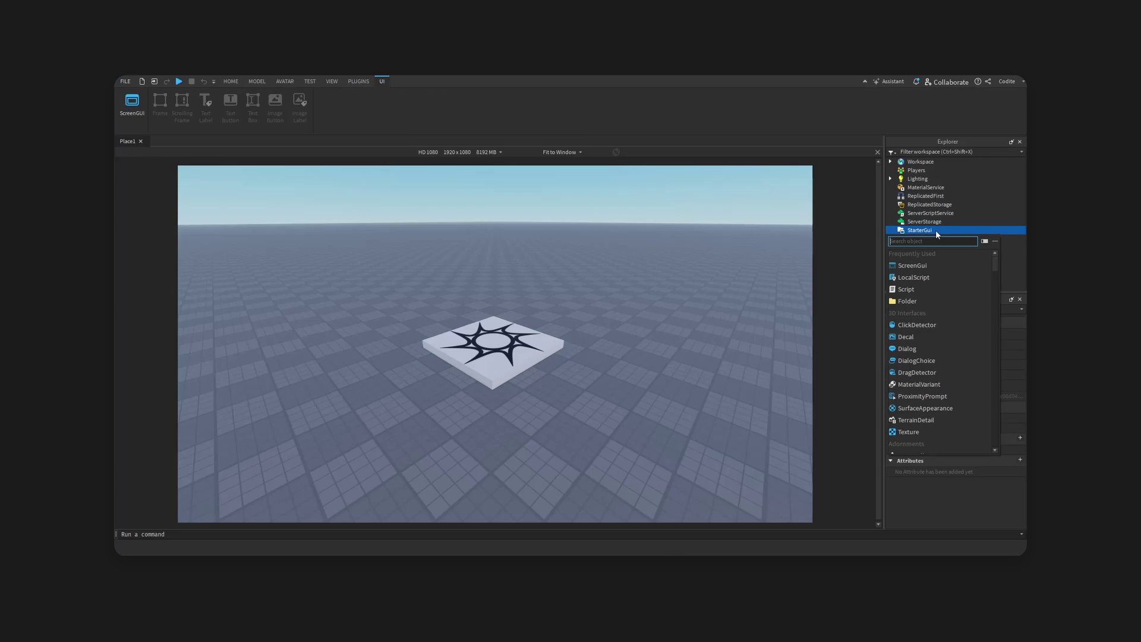
{"action": "type", "text": "scroll"}
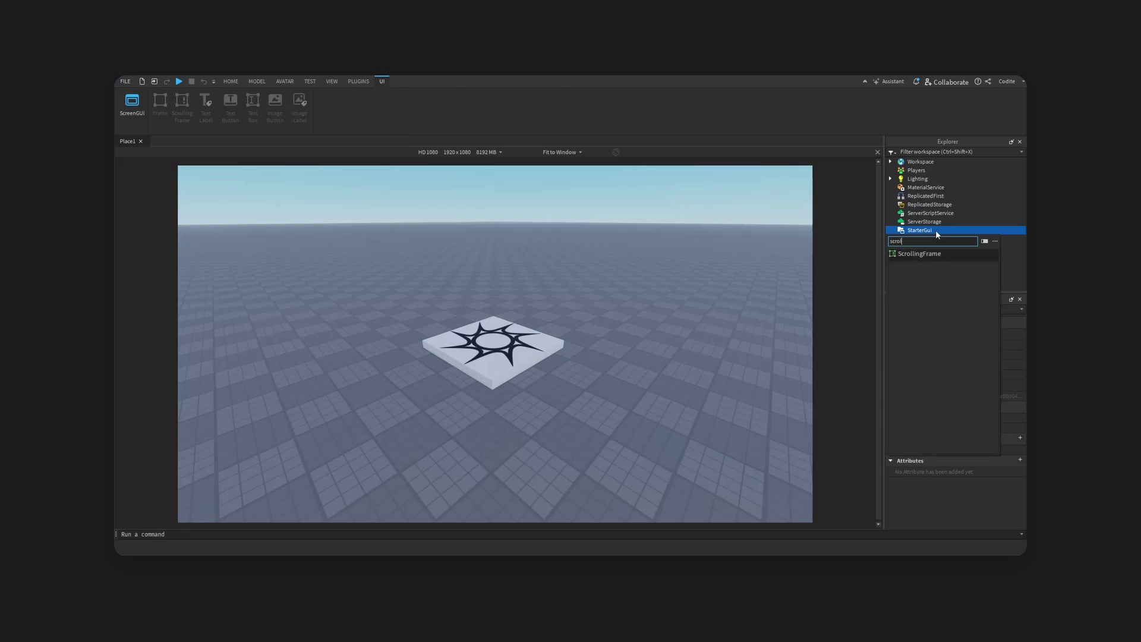
{"action": "key", "text": "BackSpace"}
{"action": "type", "text": "screen"}
{"action": "key", "text": "Return"}
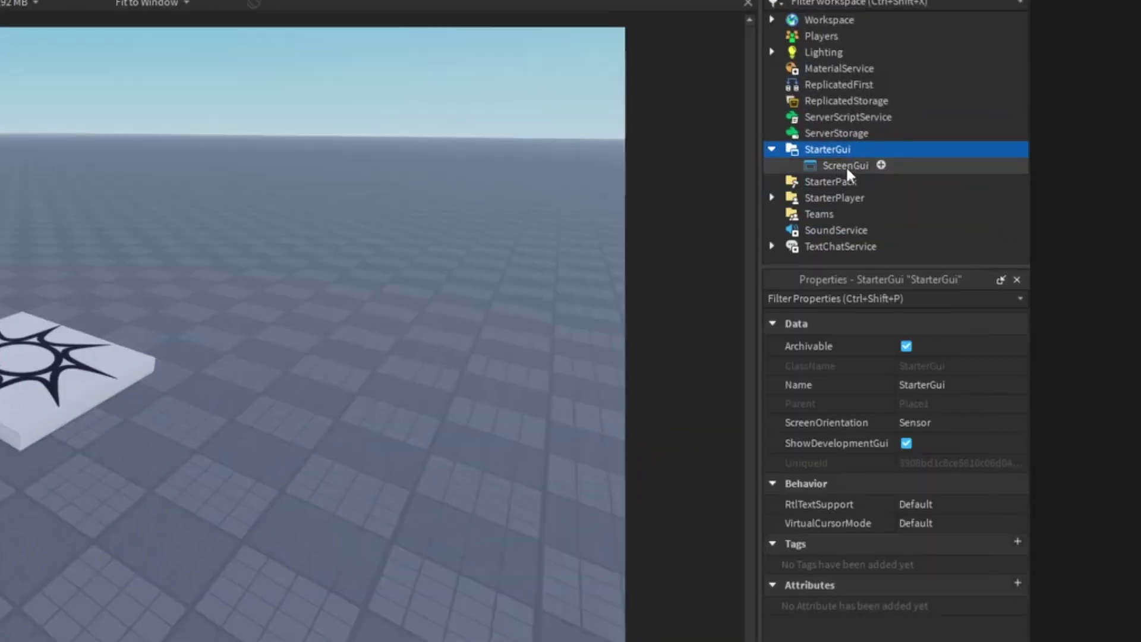
Step: Insert a ScrollingFrame into the ScreenGui
{"action": "left_click", "coordinate": [881, 165]}
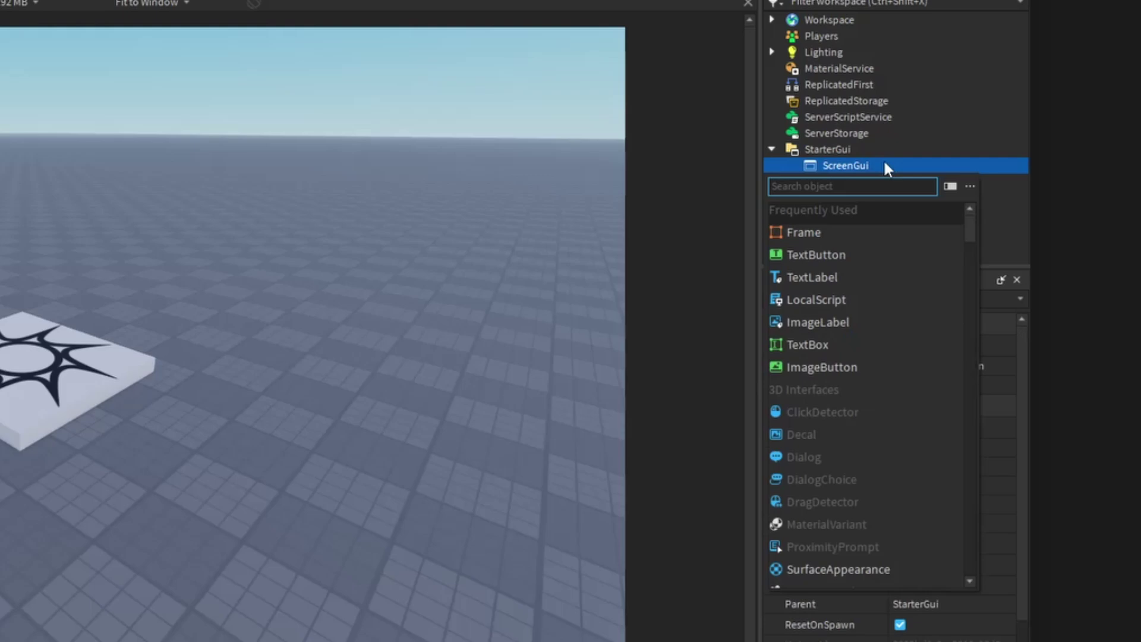
{"action": "type", "text": "scro"}
{"action": "key", "text": "Return"}
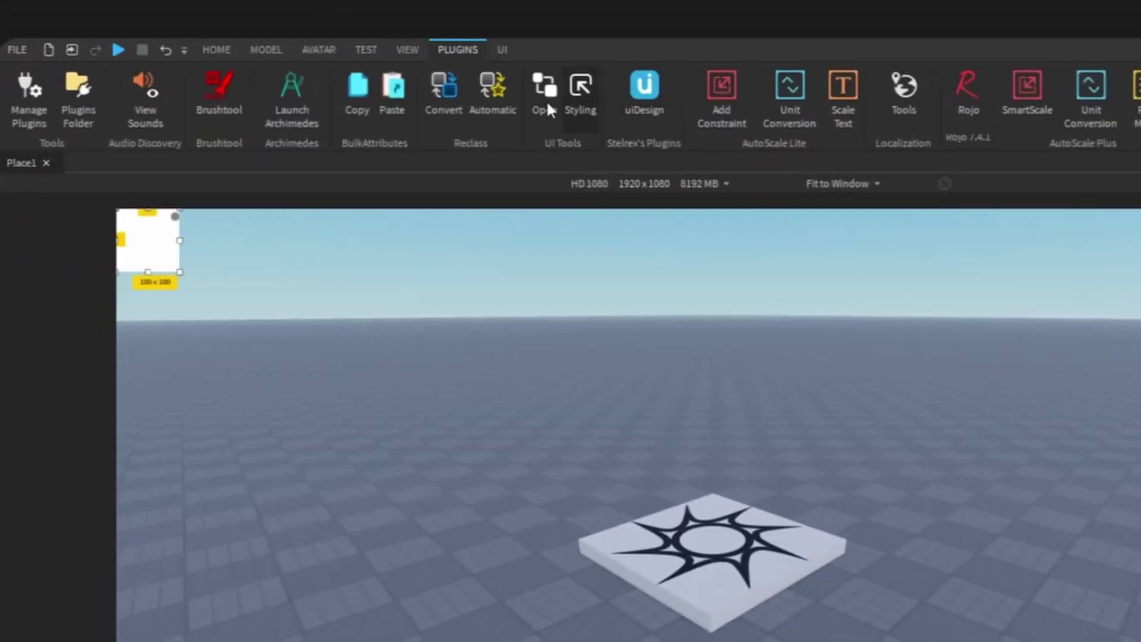
Step: Open UI Tools in Size transform mode with the Anchor Editor and UI Properties docked left
{"action": "left_click", "coordinate": [544, 90]}
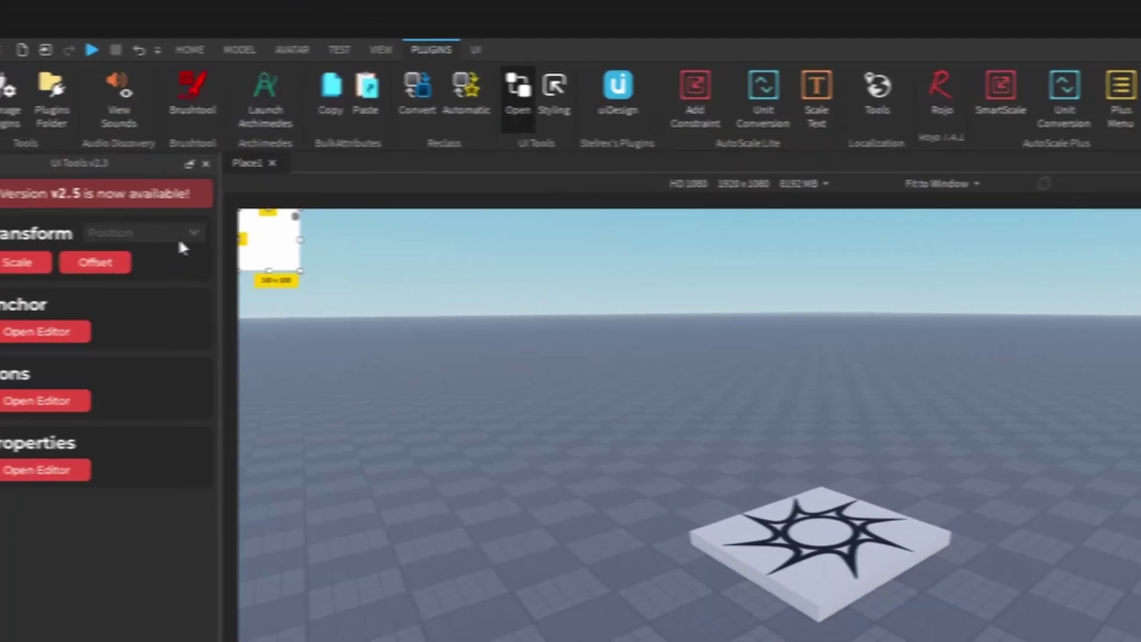
{"action": "left_click", "coordinate": [178, 235]}
{"action": "left_click", "coordinate": [280, 274]}
{"action": "left_click", "coordinate": [205, 332]}
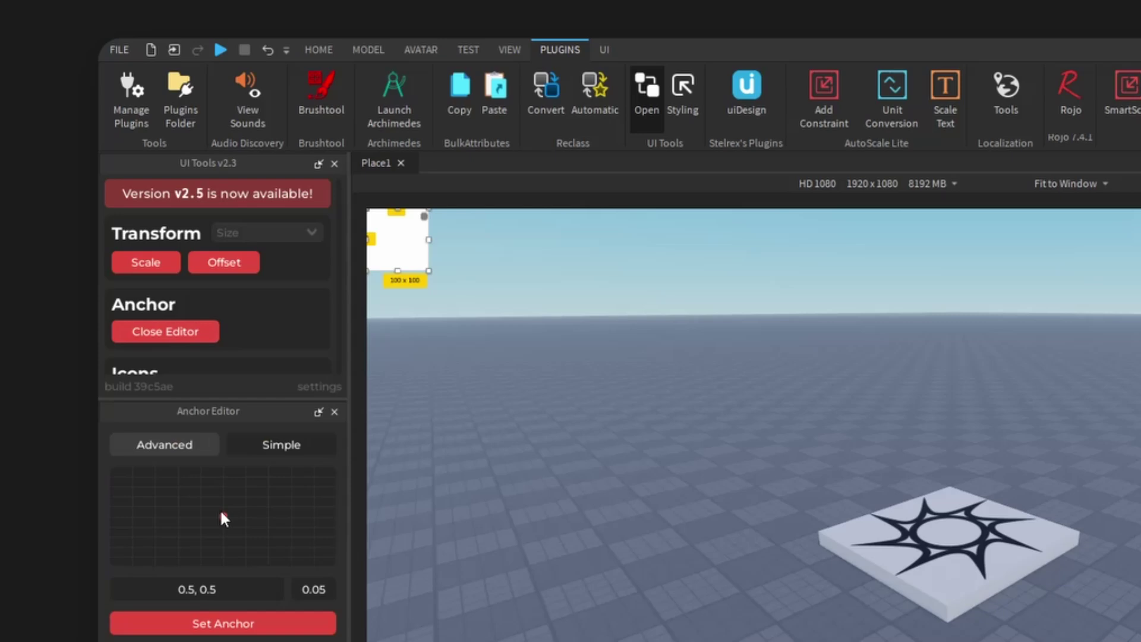
{"action": "left_click_drag", "start_coordinate": [238, 636], "coordinate": [228, 433]}
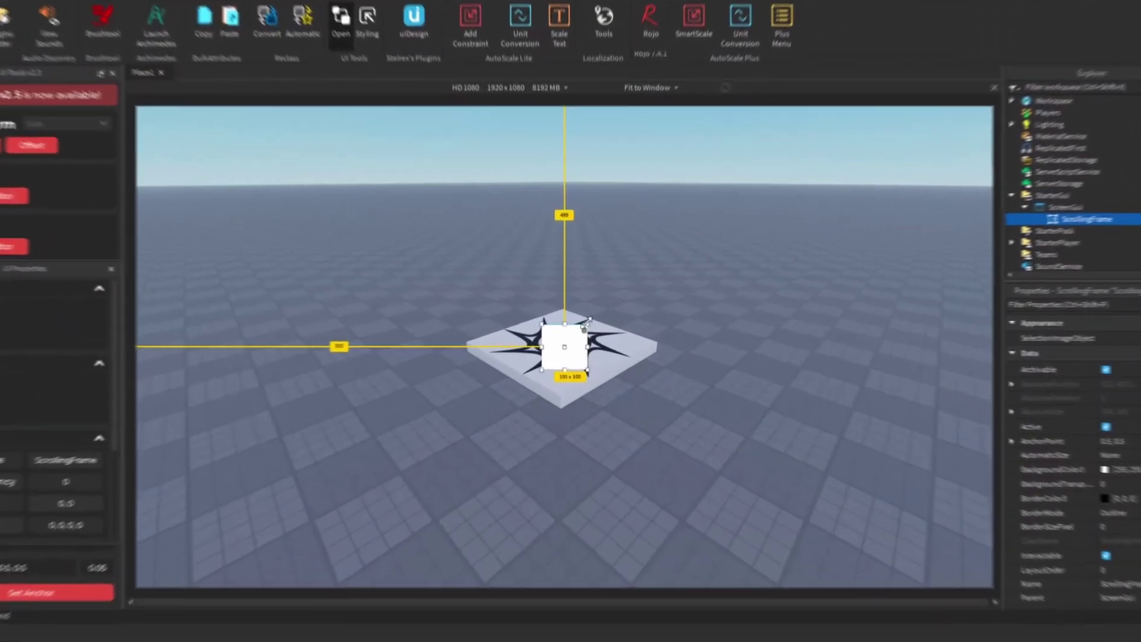
Step: Resize the ScrollingFrame to 757×475 and centre it with a 0.5, 0.5 anchor
{"action": "left_click_drag", "start_coordinate": [588, 322], "coordinate": [802, 196]}
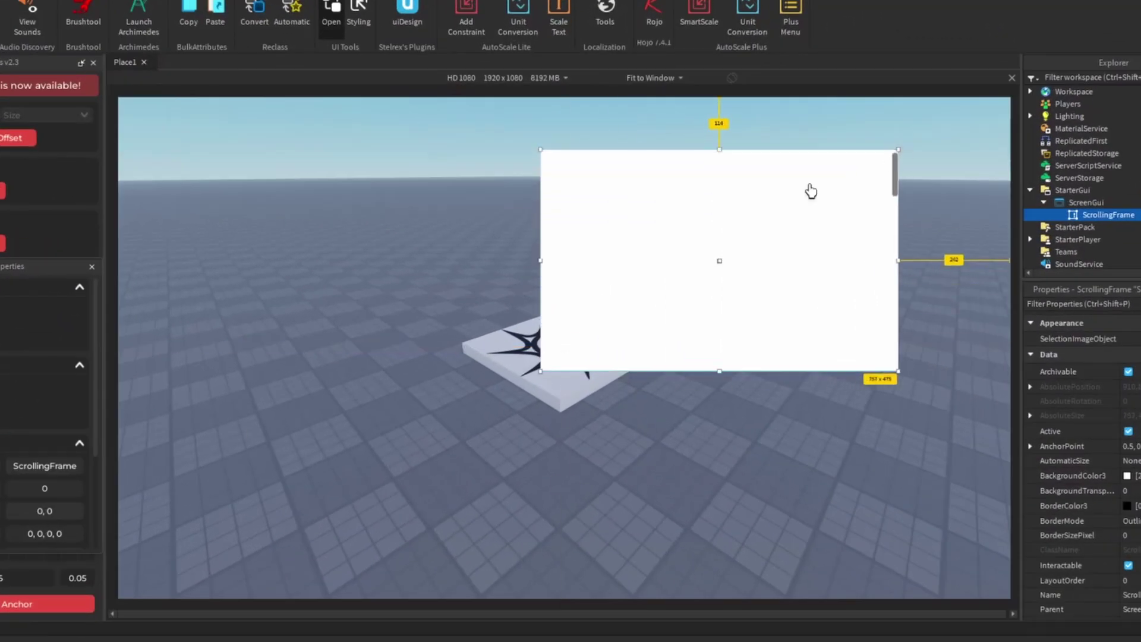
{"action": "left_click", "coordinate": [54, 609]}
{"action": "scroll", "coordinate": [674, 320], "scroll_direction": "down", "scroll_amount": 3}
{"action": "scroll", "coordinate": [663, 338], "scroll_direction": "up", "scroll_amount": 3}
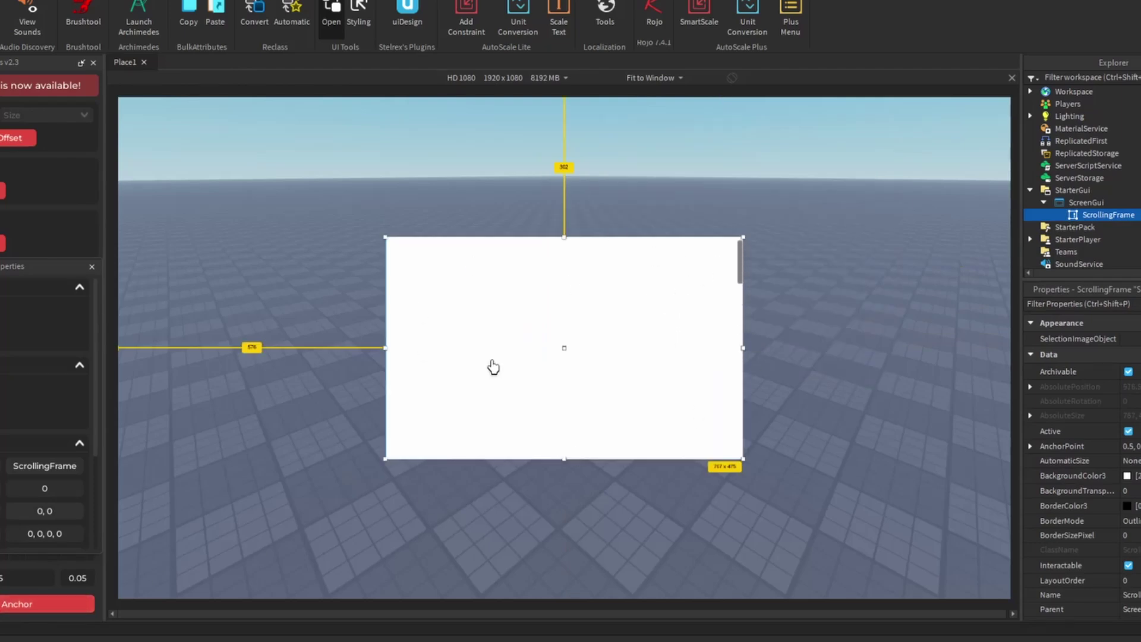
{"action": "scroll", "coordinate": [684, 381], "scroll_direction": "down", "scroll_amount": 3}
{"action": "scroll", "coordinate": [664, 301], "scroll_direction": "up", "scroll_amount": 3}
{"action": "scroll", "coordinate": [713, 321], "scroll_direction": "down", "scroll_amount": 3}
{"action": "scroll", "coordinate": [704, 331], "scroll_direction": "up", "scroll_amount": 3}
Step: Insert a UIListLayout and a Frame into the ScrollingFrame
{"action": "left_click", "coordinate": [1120, 215]}
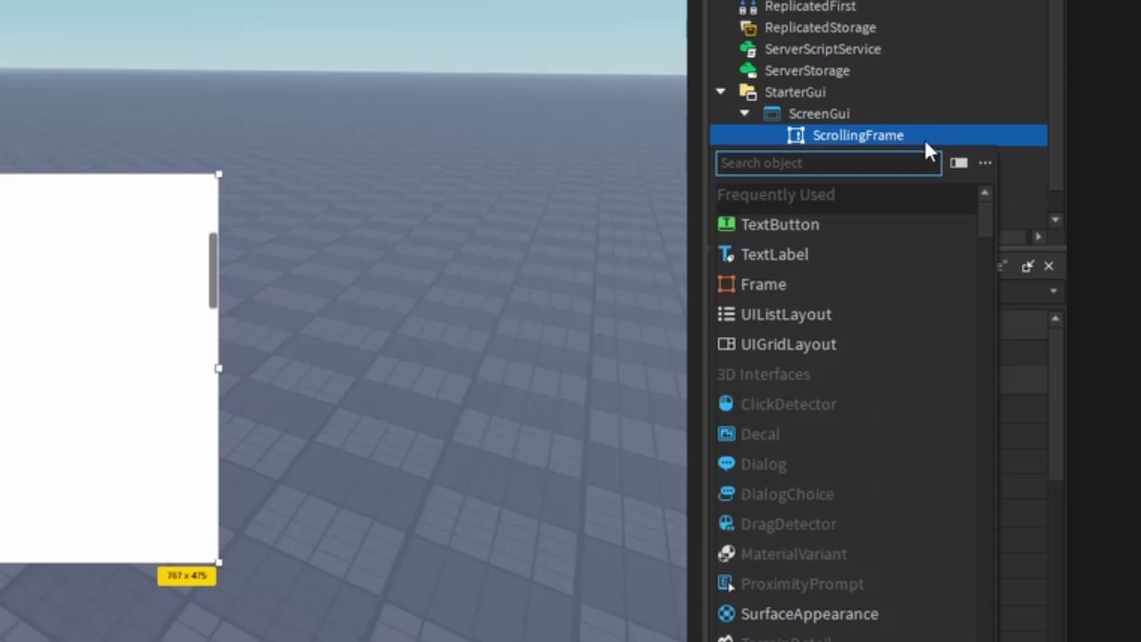
{"action": "type", "text": "uil"}
{"action": "key", "text": "Return"}
{"action": "left_click", "coordinate": [925, 135]}
{"action": "type", "text": "fra"}
{"action": "left_click", "coordinate": [855, 195]}
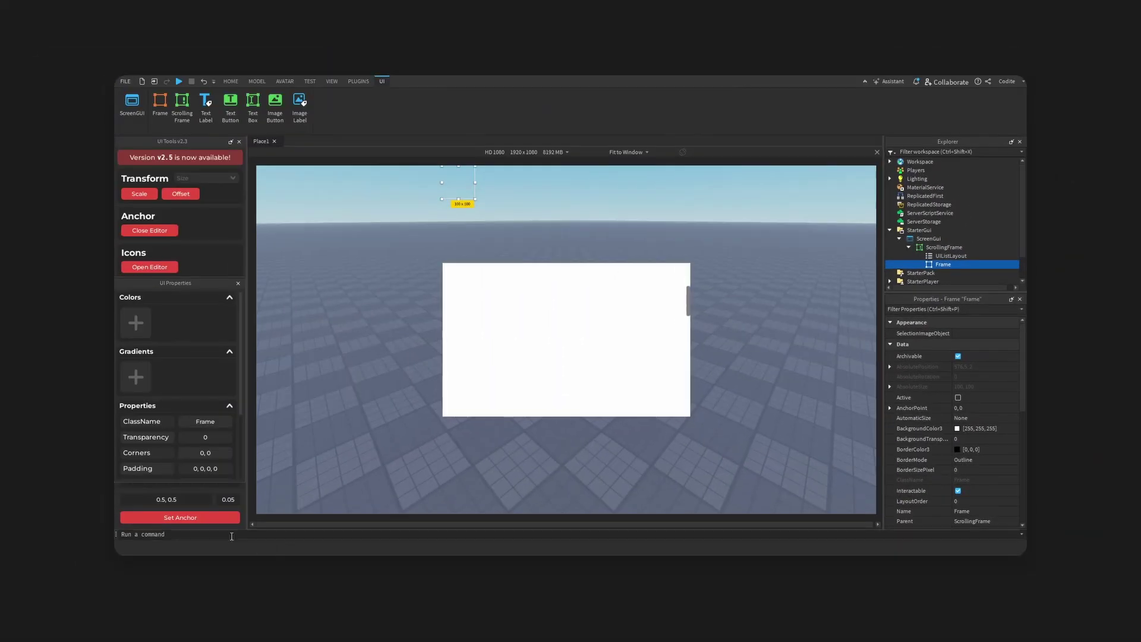
Step: Colour the new Frame red and resize it to 176×176
{"action": "left_click", "coordinate": [939, 255]}
{"action": "left_click", "coordinate": [953, 248]}
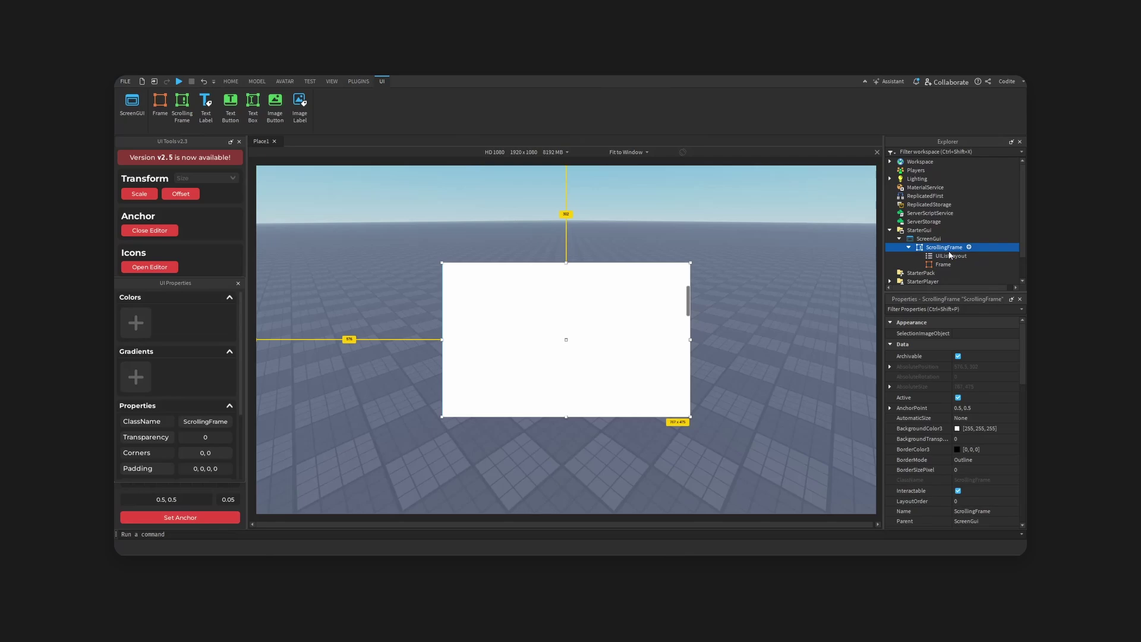
{"action": "left_click_drag", "start_coordinate": [945, 256], "coordinate": [949, 267]}
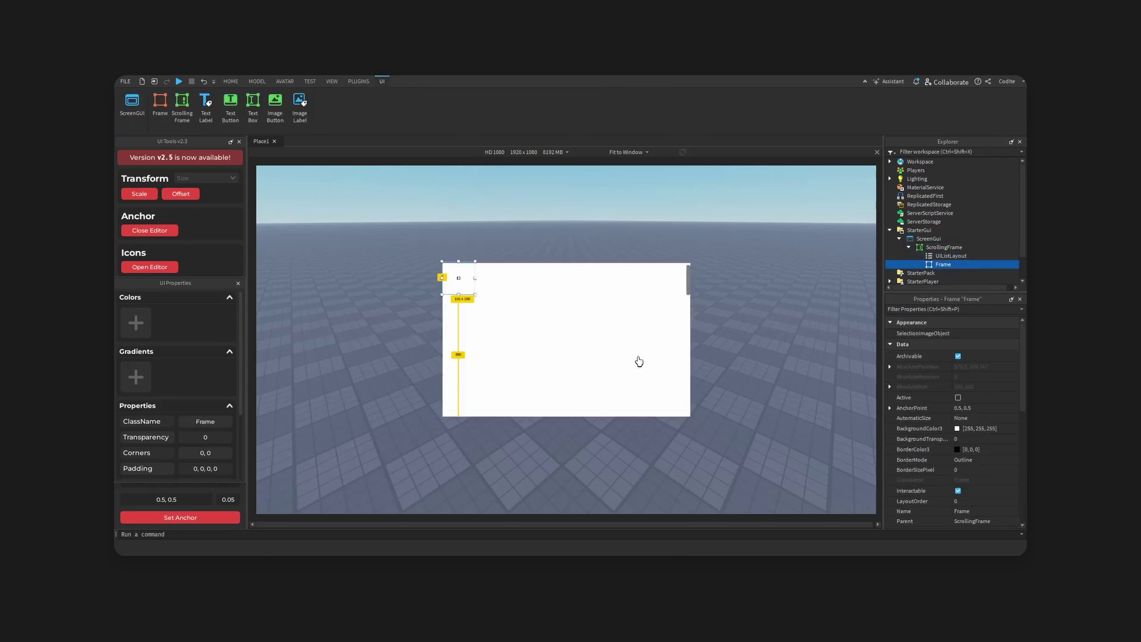
{"action": "left_click", "coordinate": [957, 429]}
{"action": "left_click", "coordinate": [560, 227]}
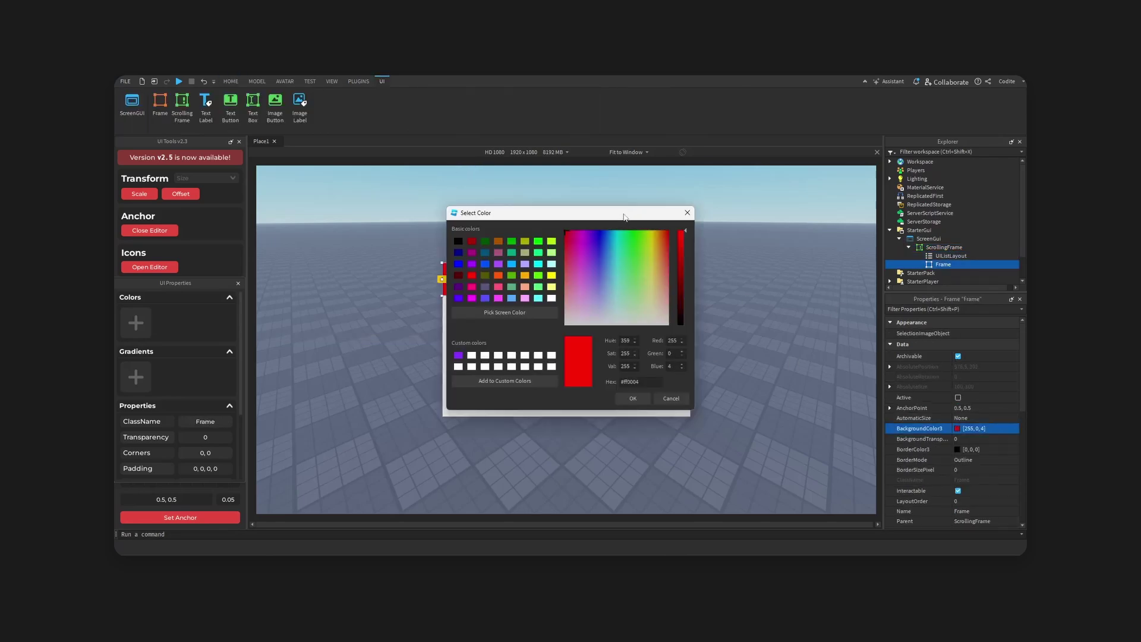
{"action": "left_click_drag", "start_coordinate": [505, 209], "coordinate": [635, 227]}
{"action": "left_click", "coordinate": [758, 412]}
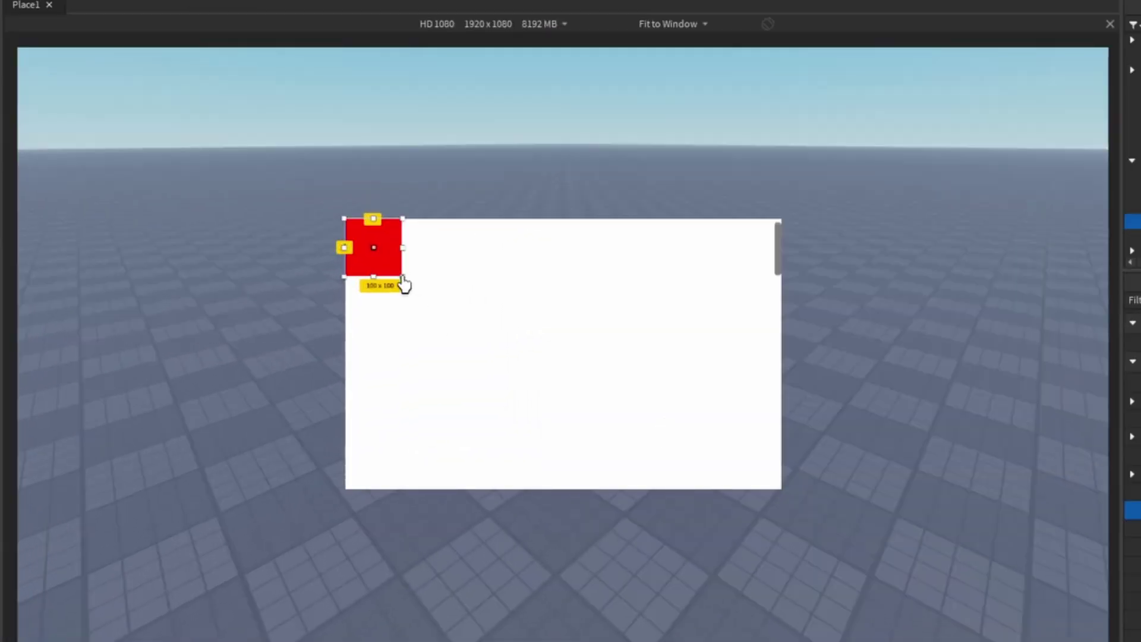
{"action": "left_click_drag", "start_coordinate": [403, 277], "coordinate": [454, 328]}
{"action": "scroll", "coordinate": [644, 347], "scroll_direction": "down", "scroll_amount": 3}
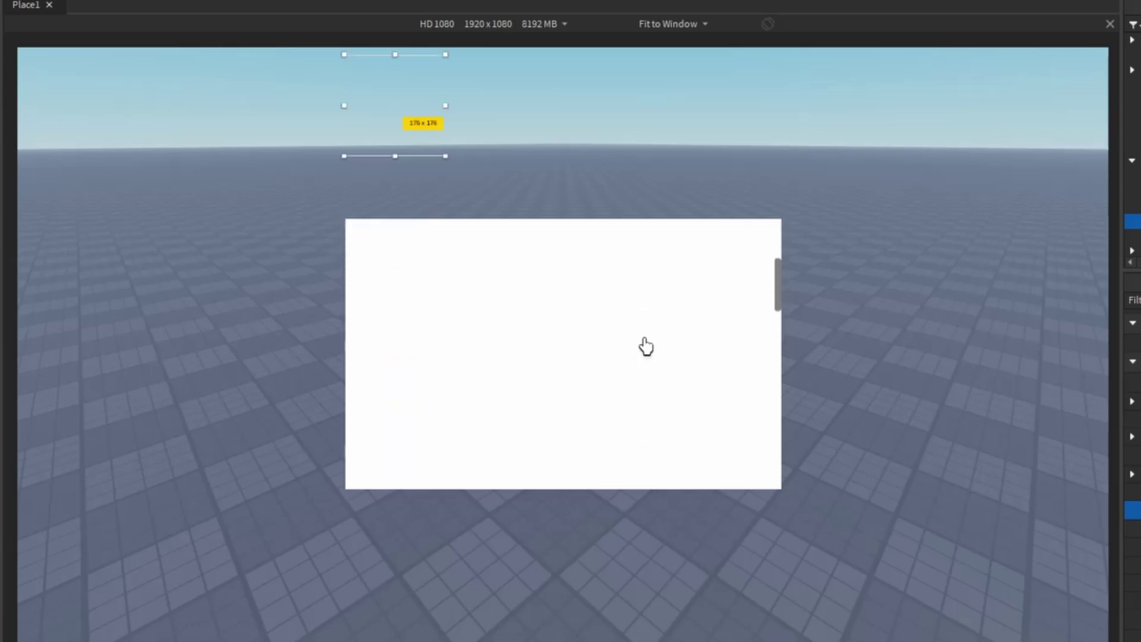
{"action": "scroll", "coordinate": [644, 346], "scroll_direction": "up", "scroll_amount": 3}
Step: Restrict the ScrollingFrame's scrolling direction to horizontal
{"action": "scroll", "coordinate": [1004, 467], "scroll_direction": "down", "scroll_amount": 10}
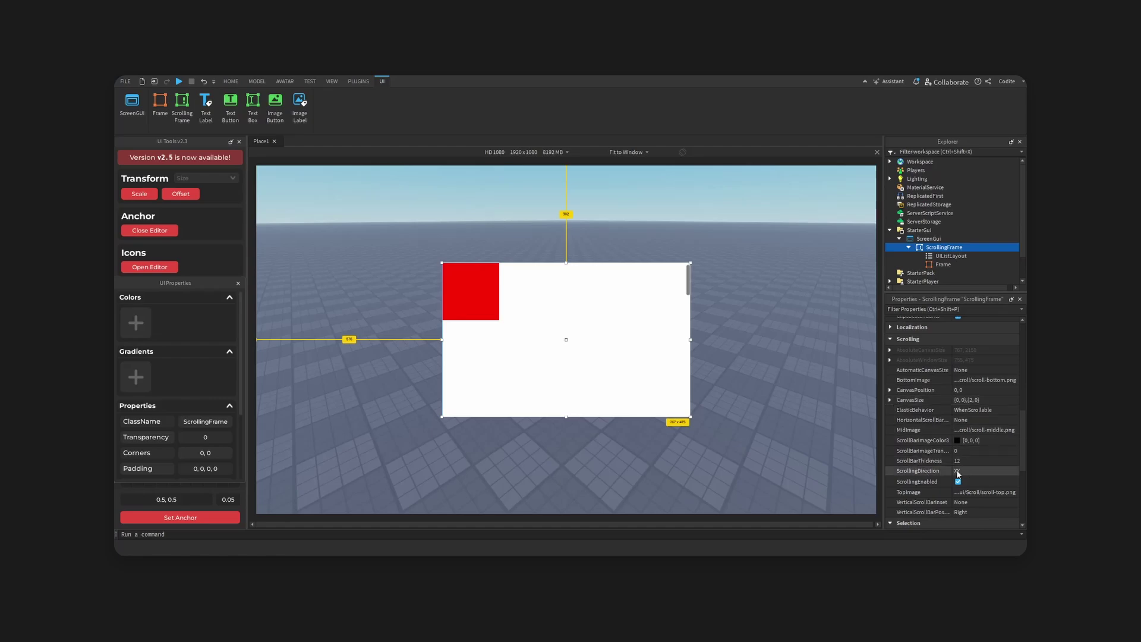
{"action": "left_click", "coordinate": [957, 470]}
{"action": "left_click", "coordinate": [958, 478]}
Step: Set CanvasSize X scale to 3 and drag the scrollbar to test sideways scrolling
{"action": "left_click", "coordinate": [890, 400]}
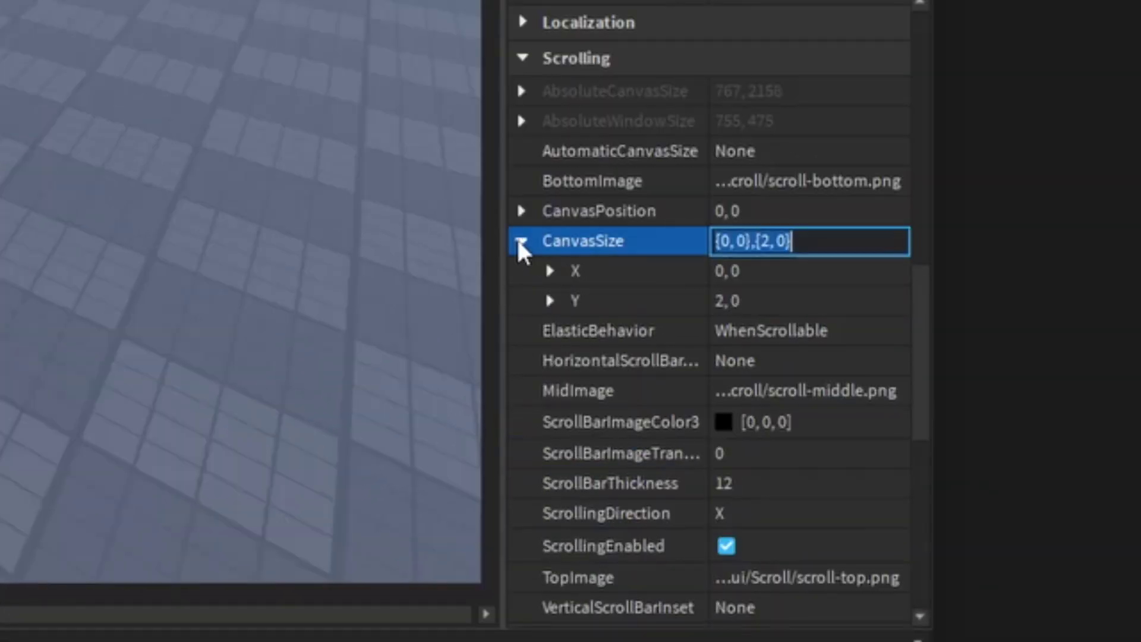
{"action": "left_click", "coordinate": [549, 271]}
{"action": "left_click", "coordinate": [549, 360]}
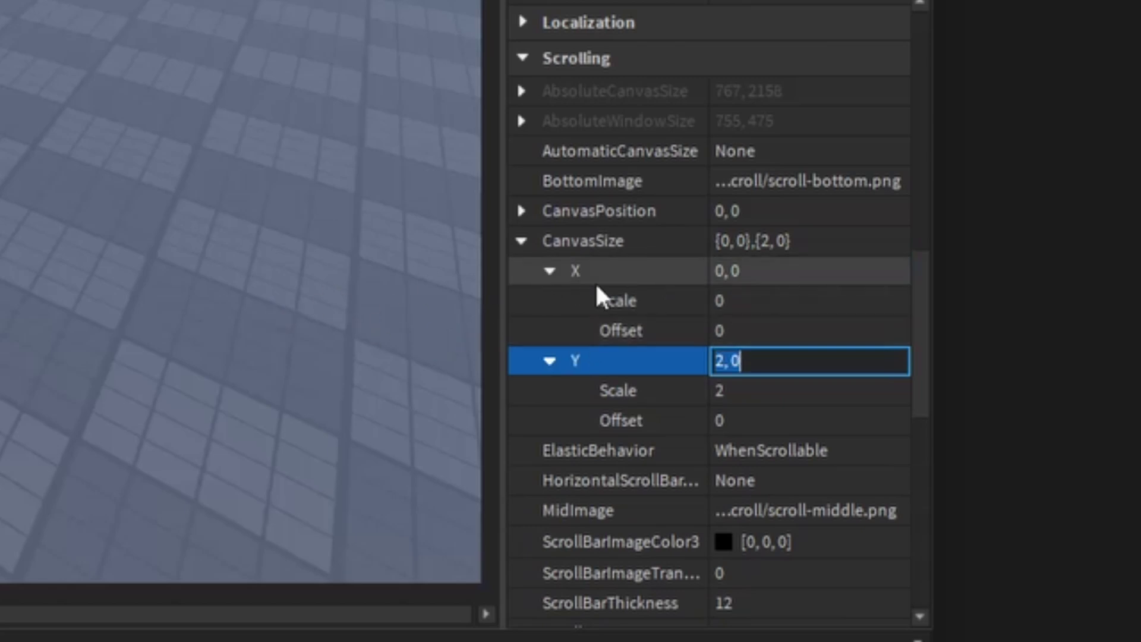
{"action": "left_click", "coordinate": [686, 297]}
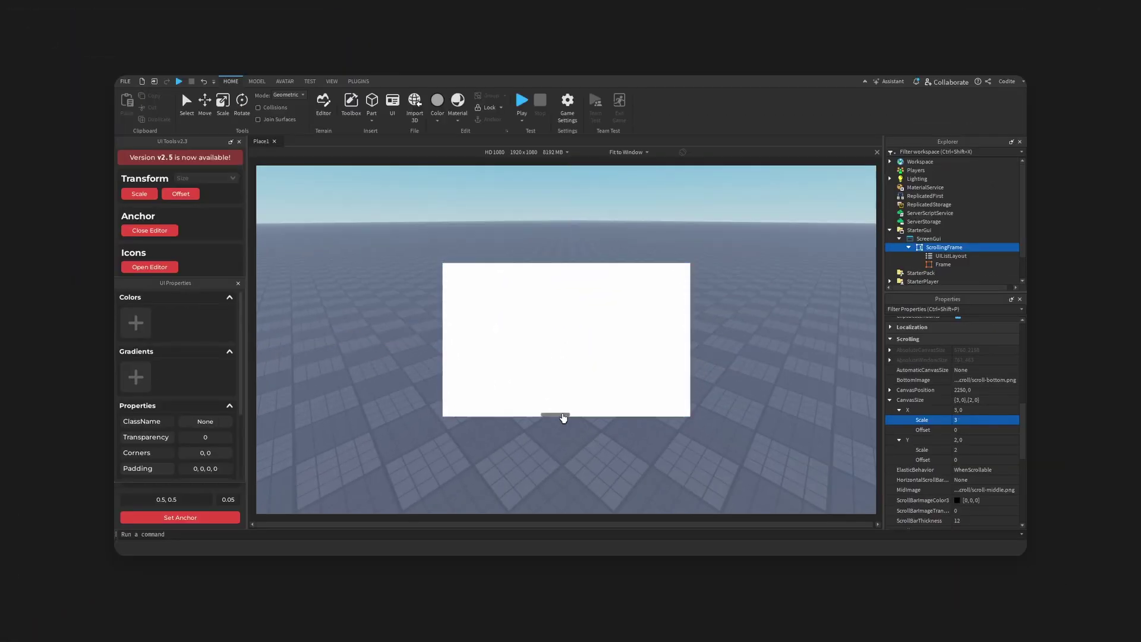
{"action": "left_click", "coordinate": [558, 415]}
{"action": "left_click_drag", "start_coordinate": [599, 410], "coordinate": [316, 360]}
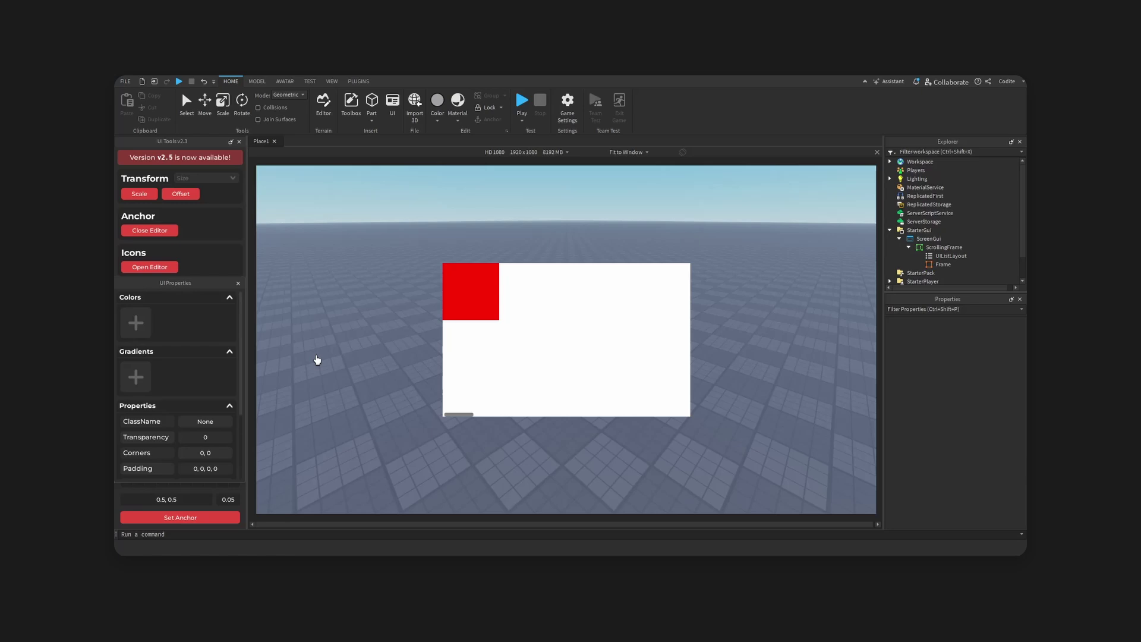
Step: Select the ScrollingFrame and collapse its UIListLayout and Frame children in Explorer
{"action": "left_click", "coordinate": [944, 248]}
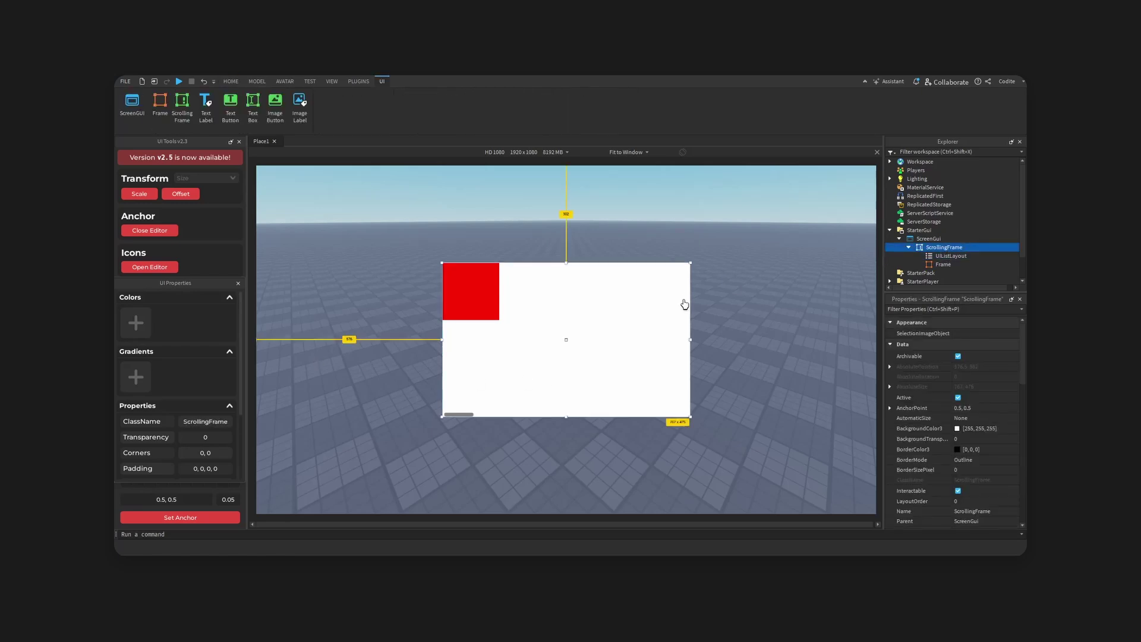
{"action": "left_click", "coordinate": [909, 248]}
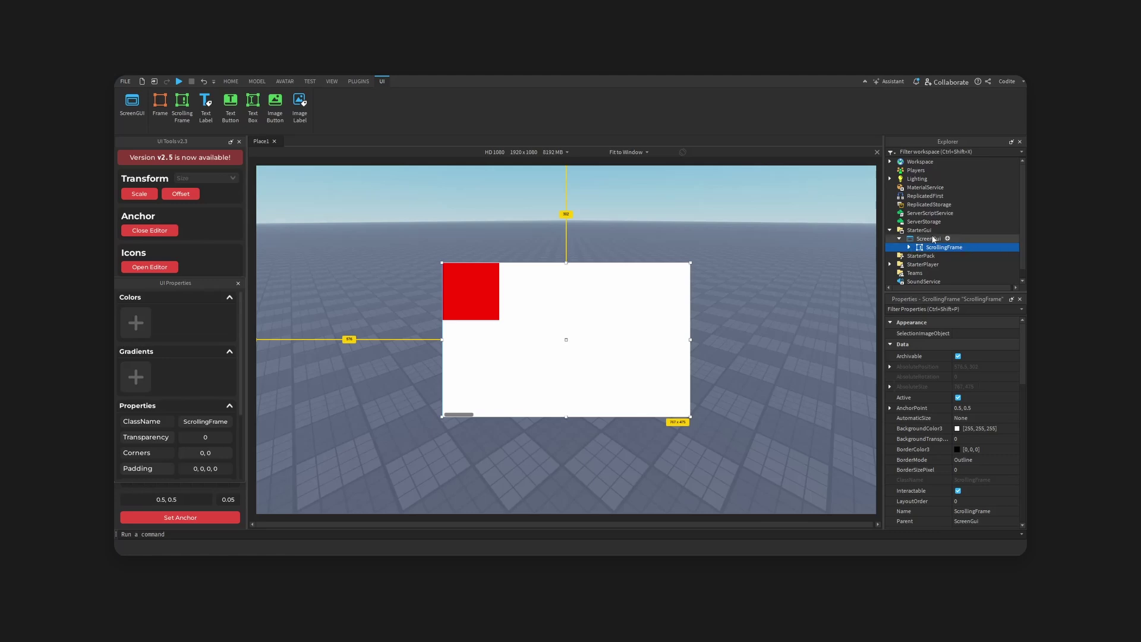
Step: Darken the ScrollingFrame background to 33, 33, 33
{"action": "left_click", "coordinate": [957, 429]}
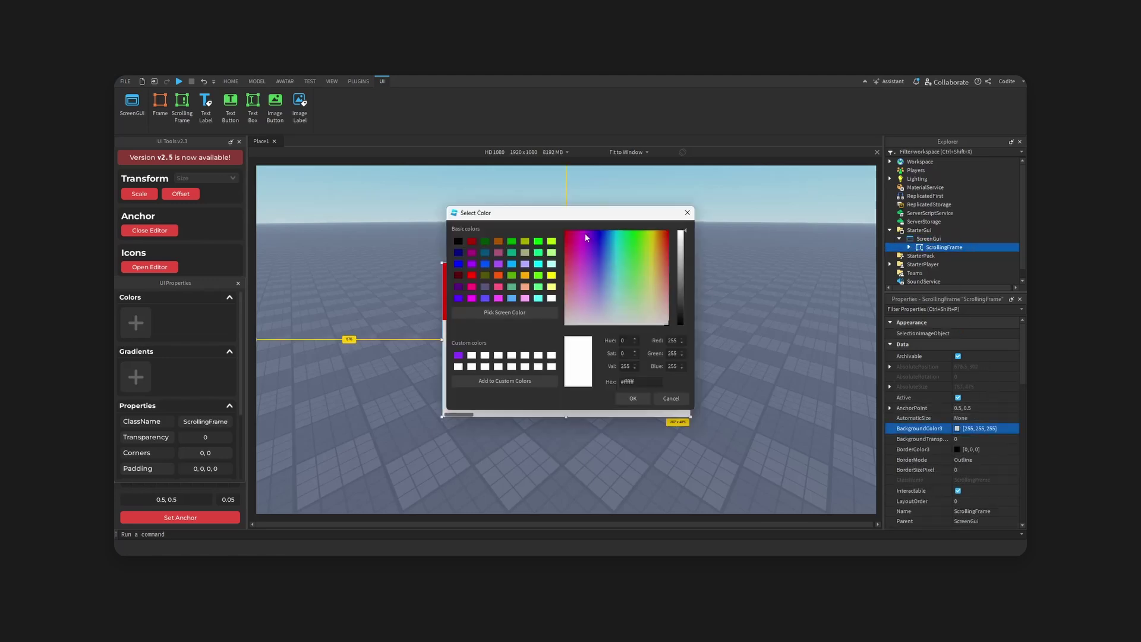
{"action": "left_click_drag", "start_coordinate": [848, 327], "coordinate": [861, 348]}
{"action": "key", "text": "Return"}
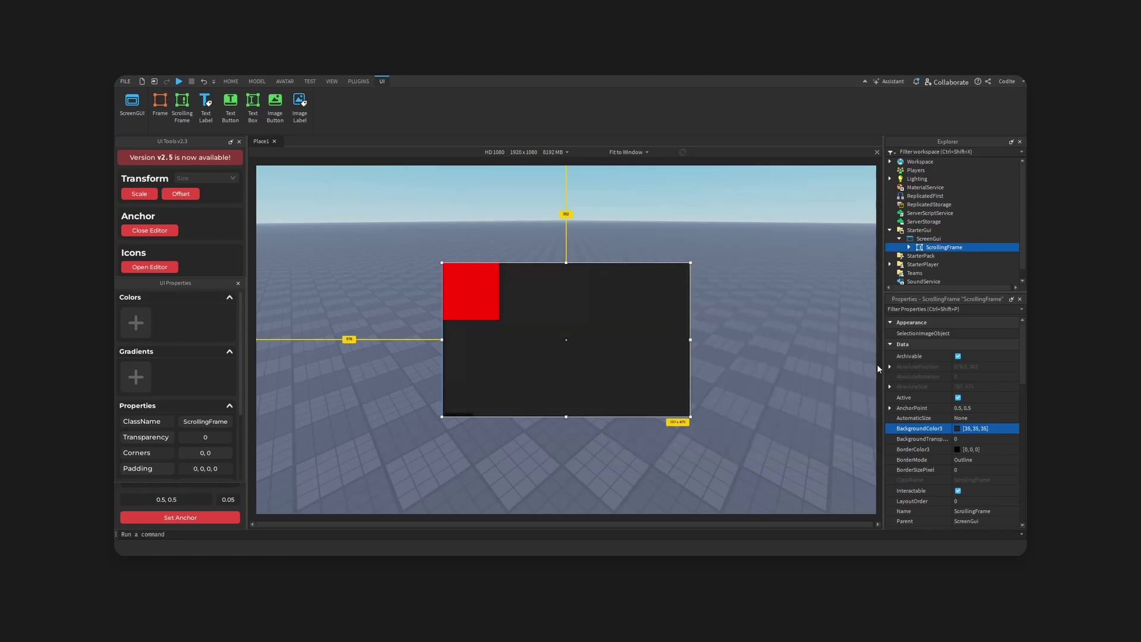
Step: Add a centred, roughly 792×483 Frame under ScreenGui and move the ScrollingFrame into it
{"action": "left_click", "coordinate": [948, 240]}
{"action": "left_click", "coordinate": [947, 238]}
{"action": "left_click", "coordinate": [926, 263]}
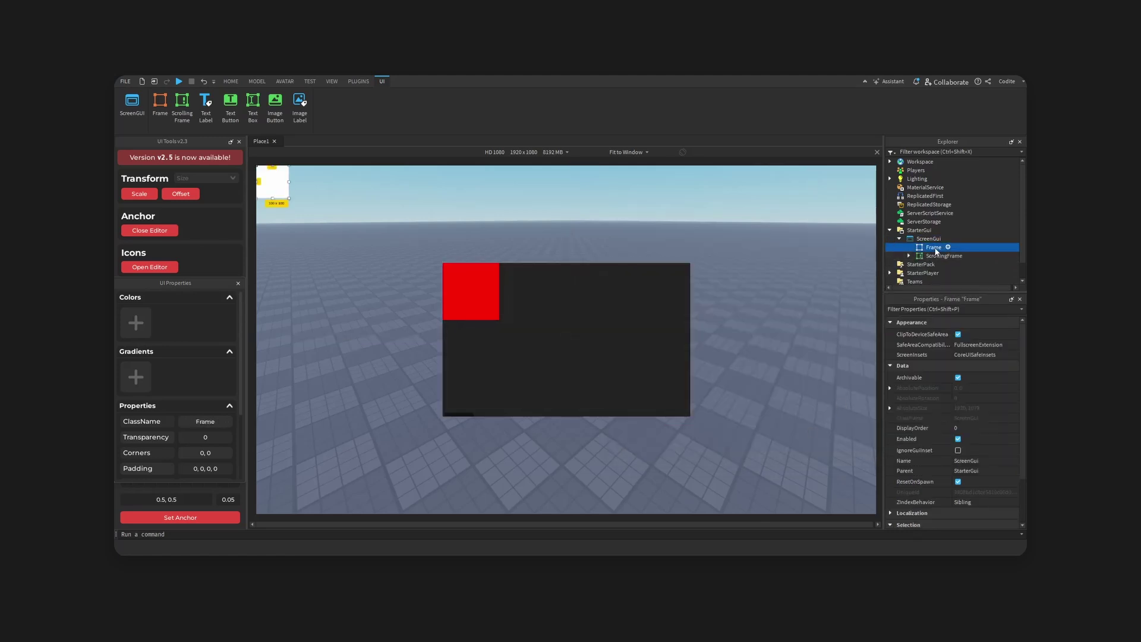
{"action": "left_click", "coordinate": [216, 518]}
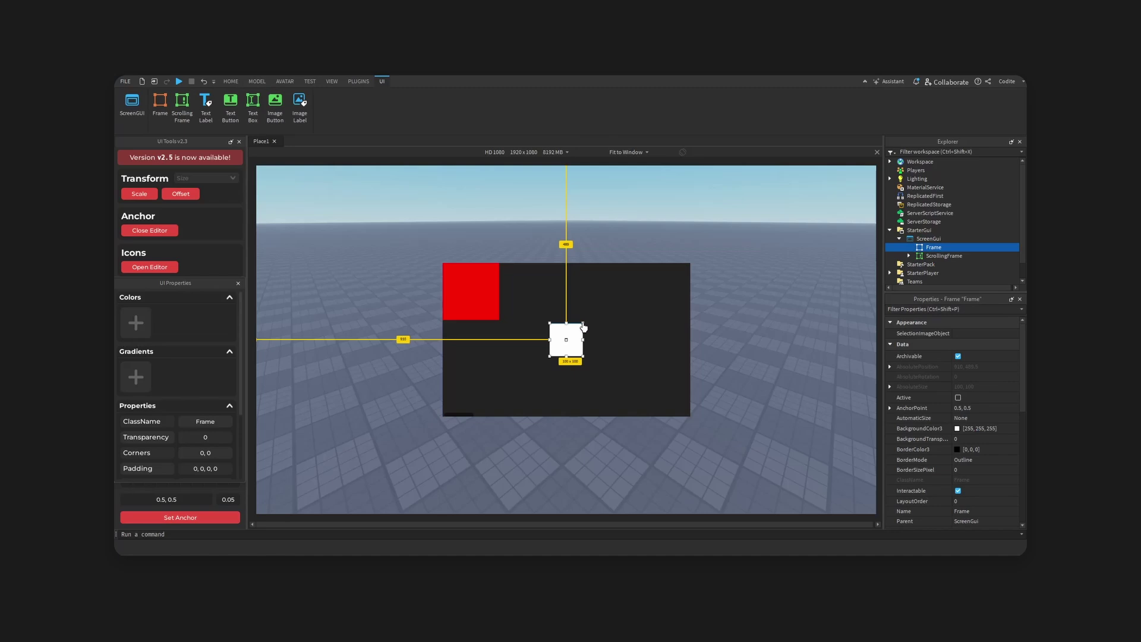
{"action": "left_click_drag", "start_coordinate": [582, 324], "coordinate": [805, 199]}
{"action": "left_click", "coordinate": [206, 518]}
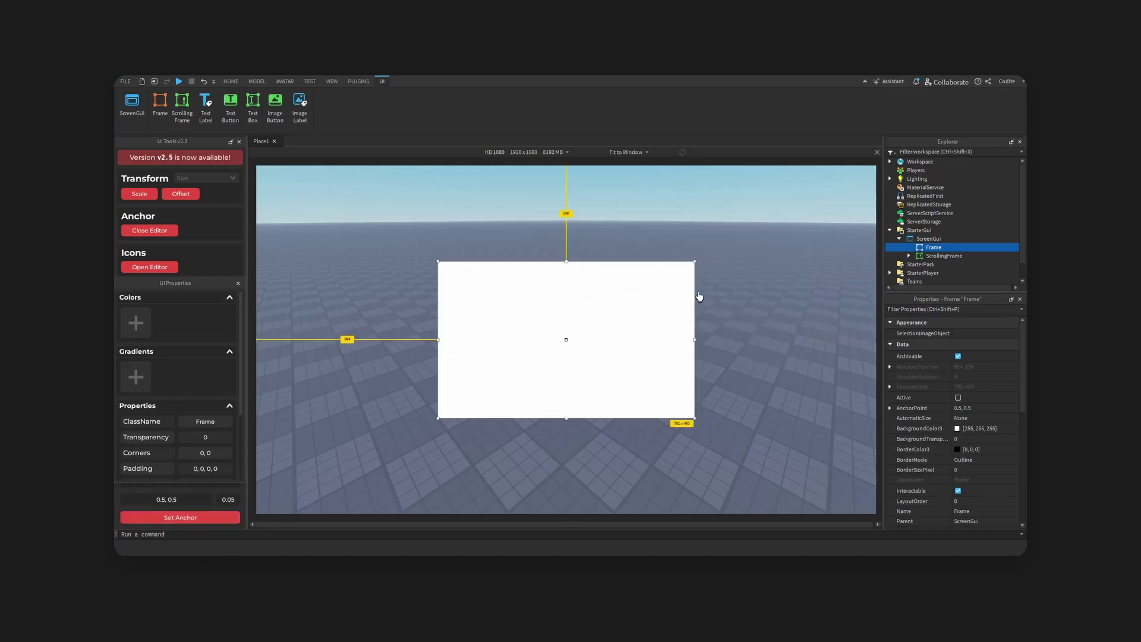
{"action": "left_click_drag", "start_coordinate": [944, 256], "coordinate": [933, 249]}
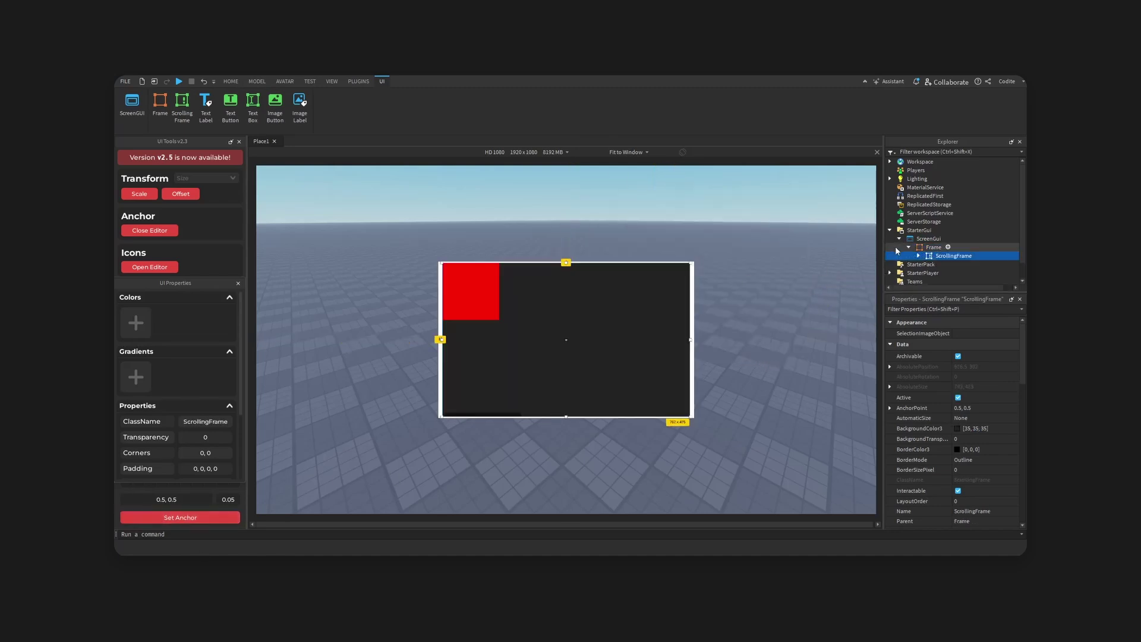
Step: Give the container Frame a UICorner with CornerRadius scale 0.05, offset 0
{"action": "left_click", "coordinate": [948, 247]}
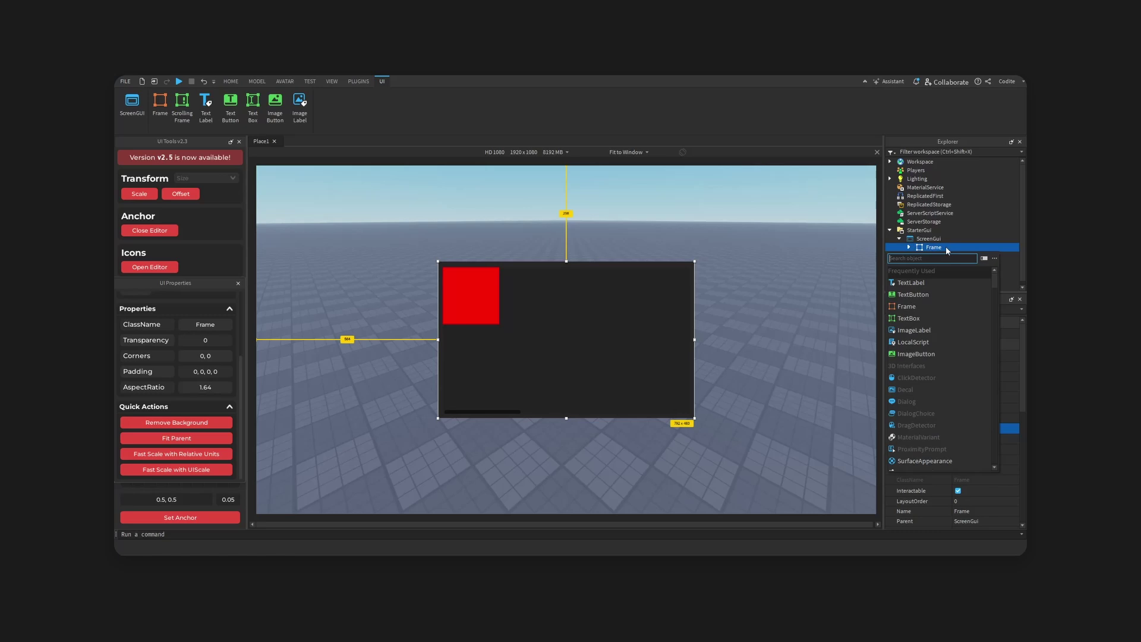
{"action": "type", "text": "cp"}
{"action": "left_click", "coordinate": [930, 271]}
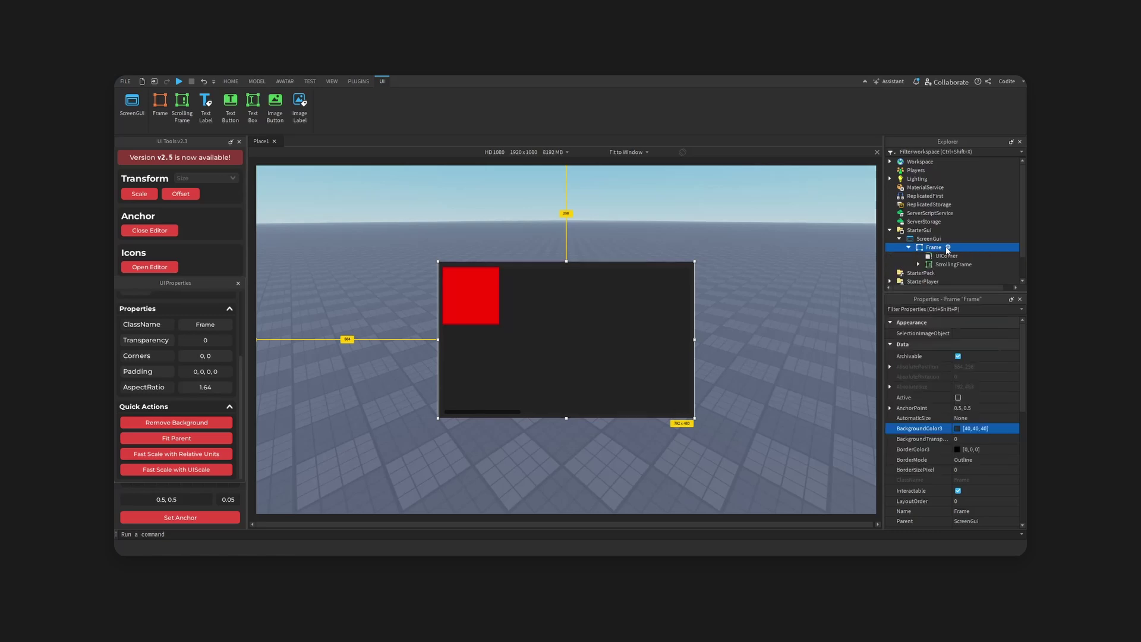
{"action": "left_click", "coordinate": [943, 255]}
{"action": "left_click", "coordinate": [889, 332]}
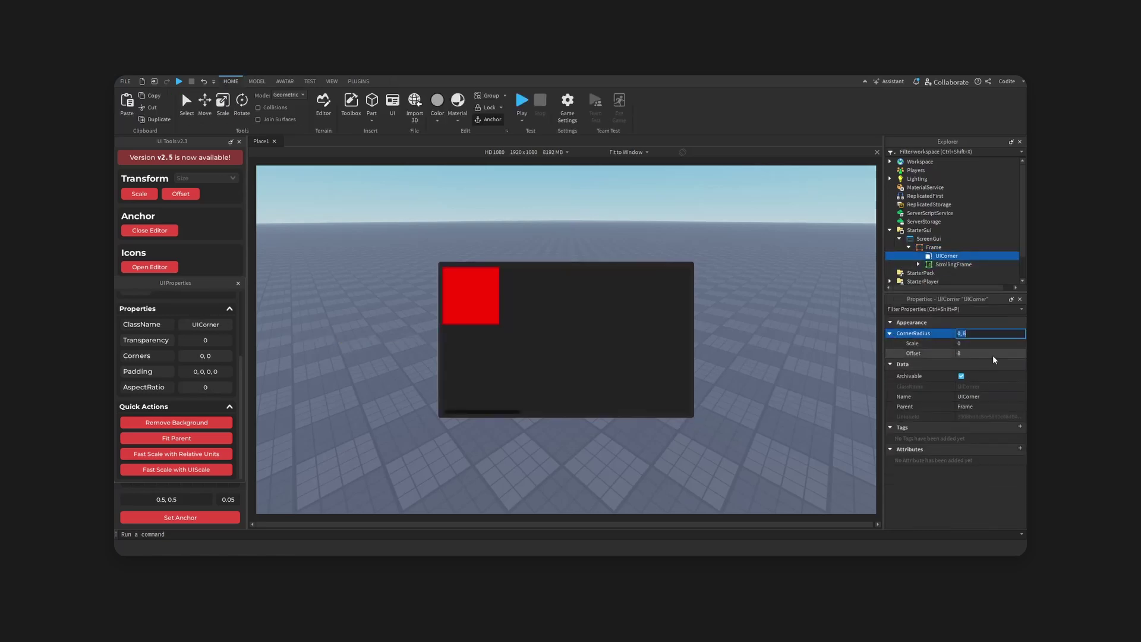
{"action": "left_click", "coordinate": [992, 354]}
{"action": "type", "text": "0"}
{"action": "left_click", "coordinate": [1003, 344]}
{"action": "type", "text": ".05"}
{"action": "key", "text": "Return"}
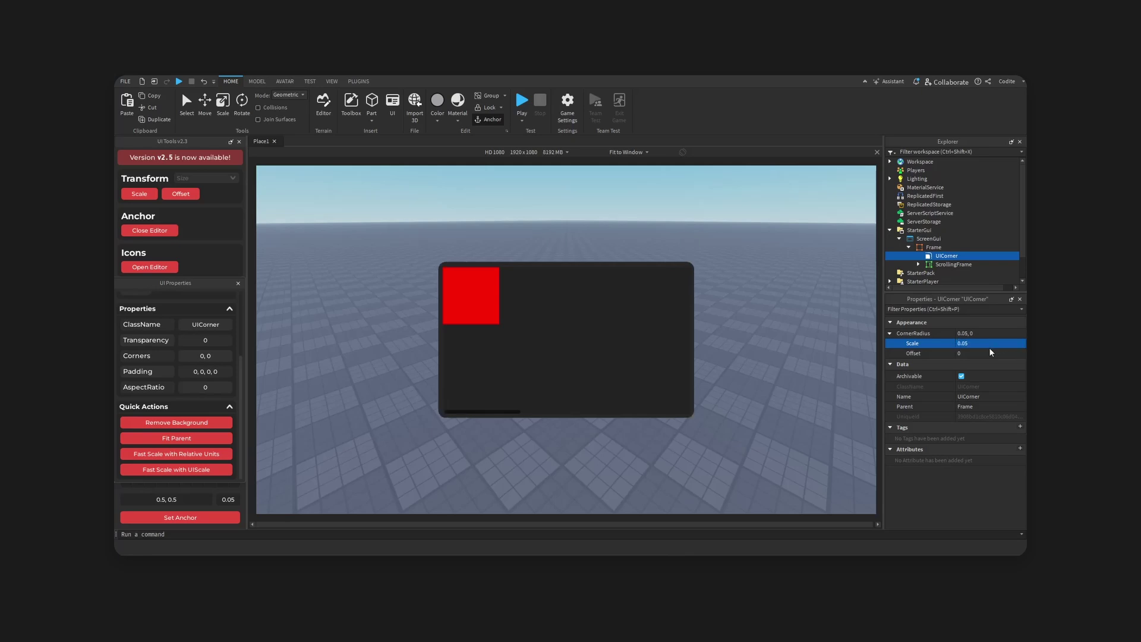
Step: Make the ScrollingFrame's background fully transparent with UI Tools' Remove Background
{"action": "left_click", "coordinate": [951, 264]}
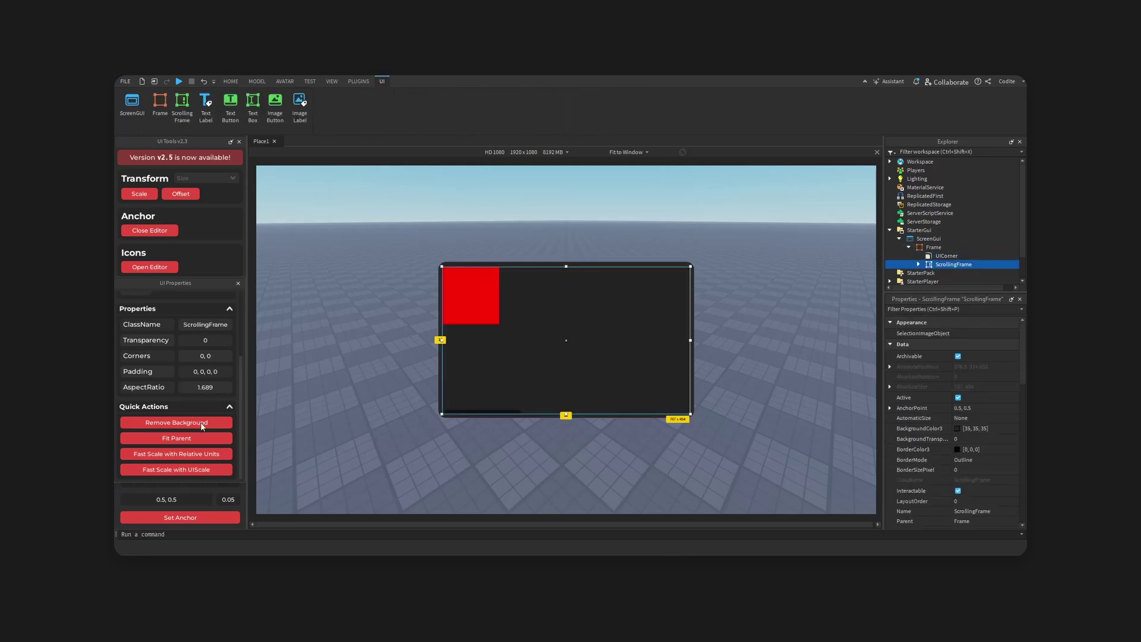
{"action": "left_click", "coordinate": [203, 423]}
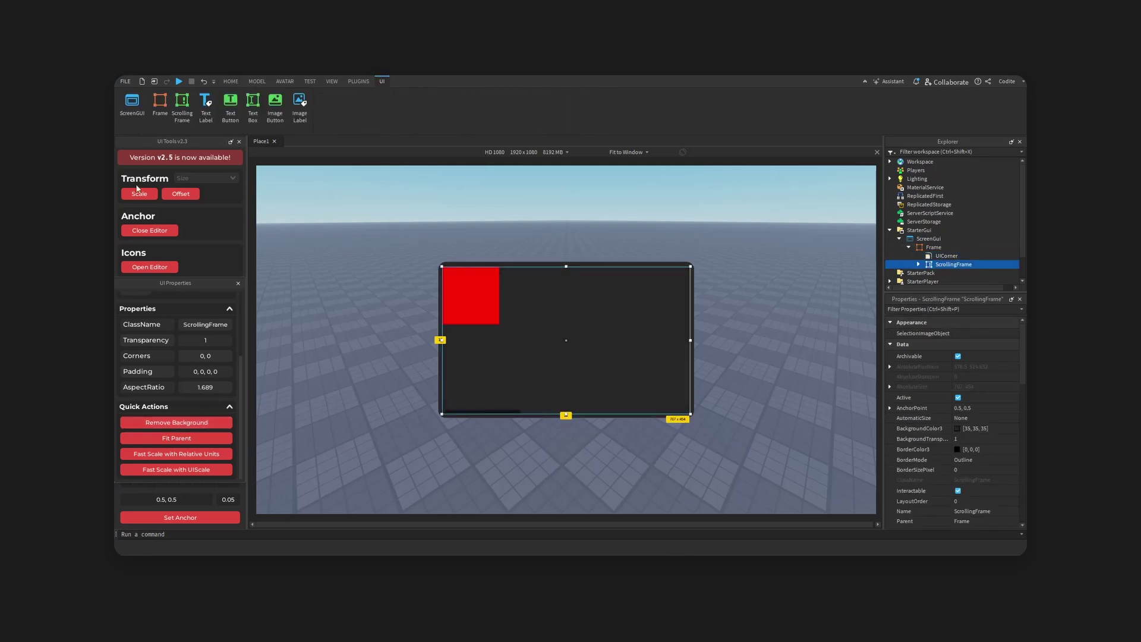
{"action": "left_click", "coordinate": [934, 247]}
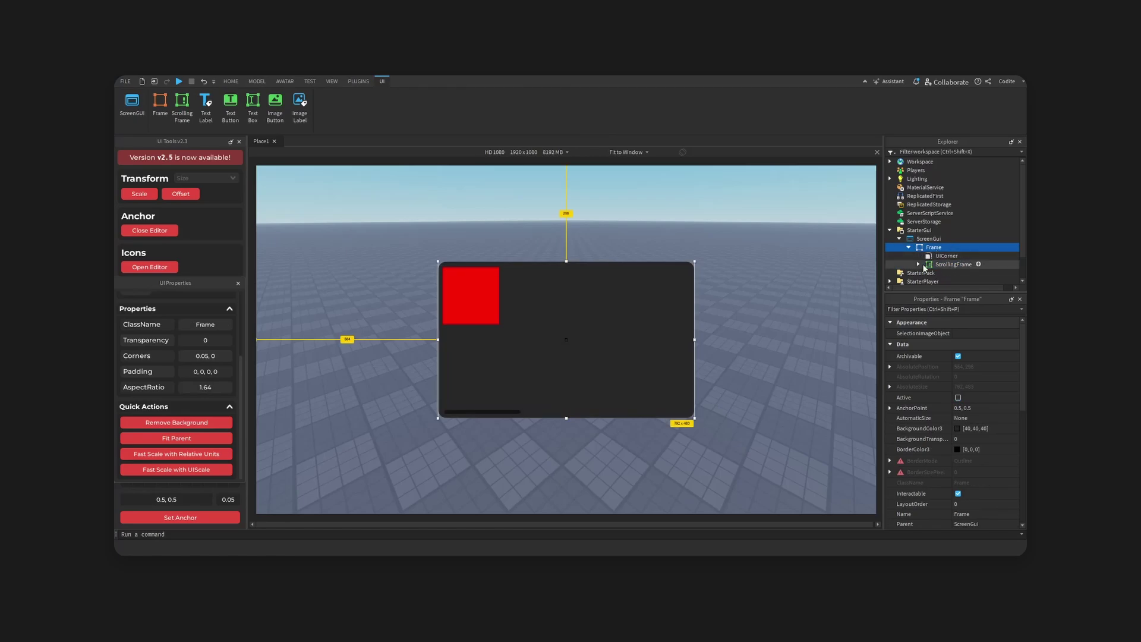
{"action": "left_click", "coordinate": [925, 265]}
Step: Set the ScrollingFrame's HorizontalScrollBarInset to Always
{"action": "scroll", "coordinate": [972, 434], "scroll_direction": "down", "scroll_amount": 3}
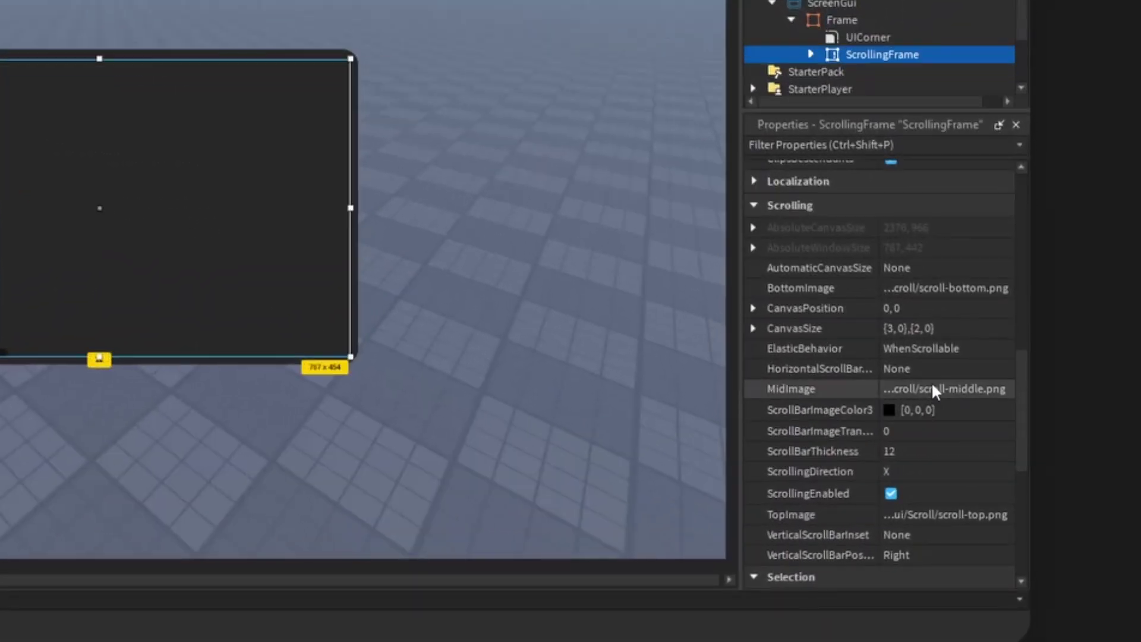
{"action": "left_click", "coordinate": [935, 369]}
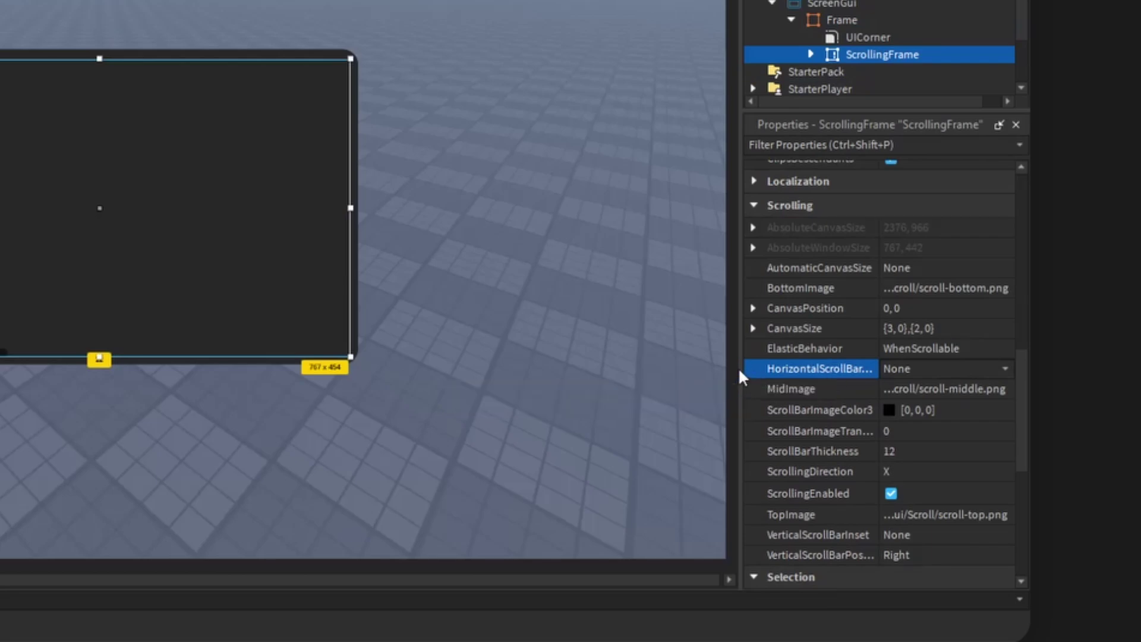
{"action": "left_click", "coordinate": [930, 374]}
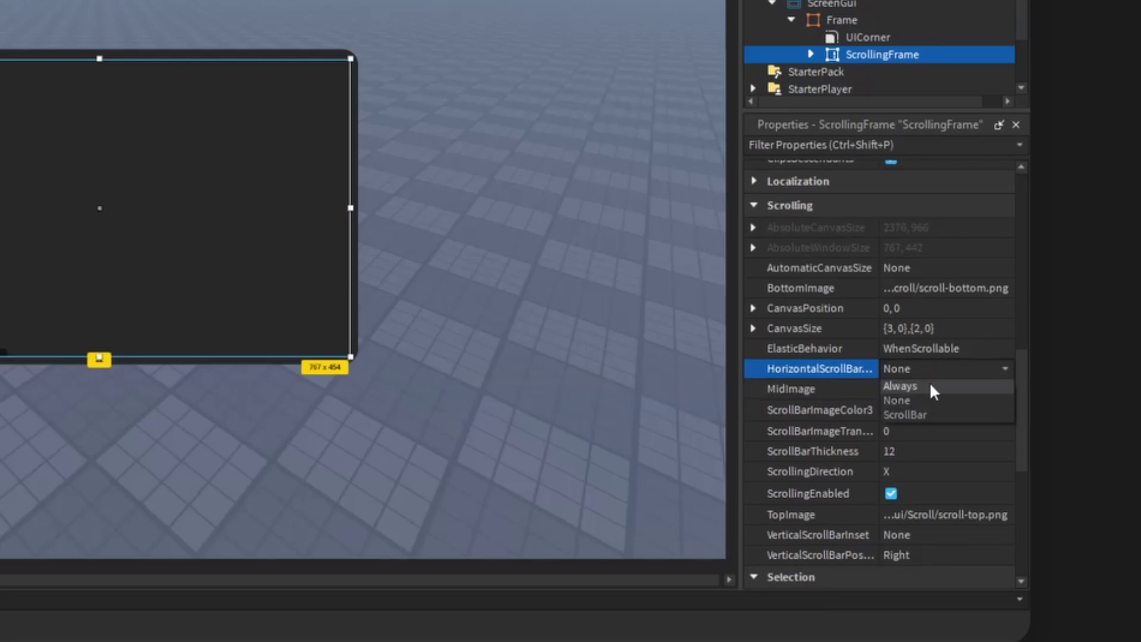
{"action": "left_click", "coordinate": [929, 384]}
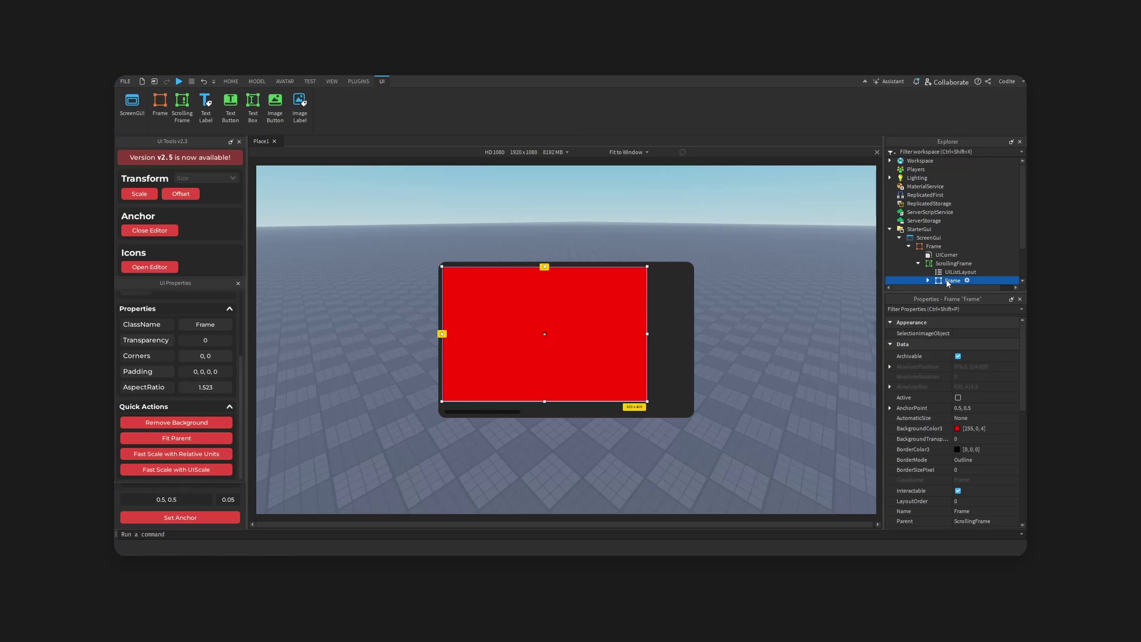
Step: Change the card's background colour from red to white (255, 255, 255)
{"action": "left_click", "coordinate": [959, 429]}
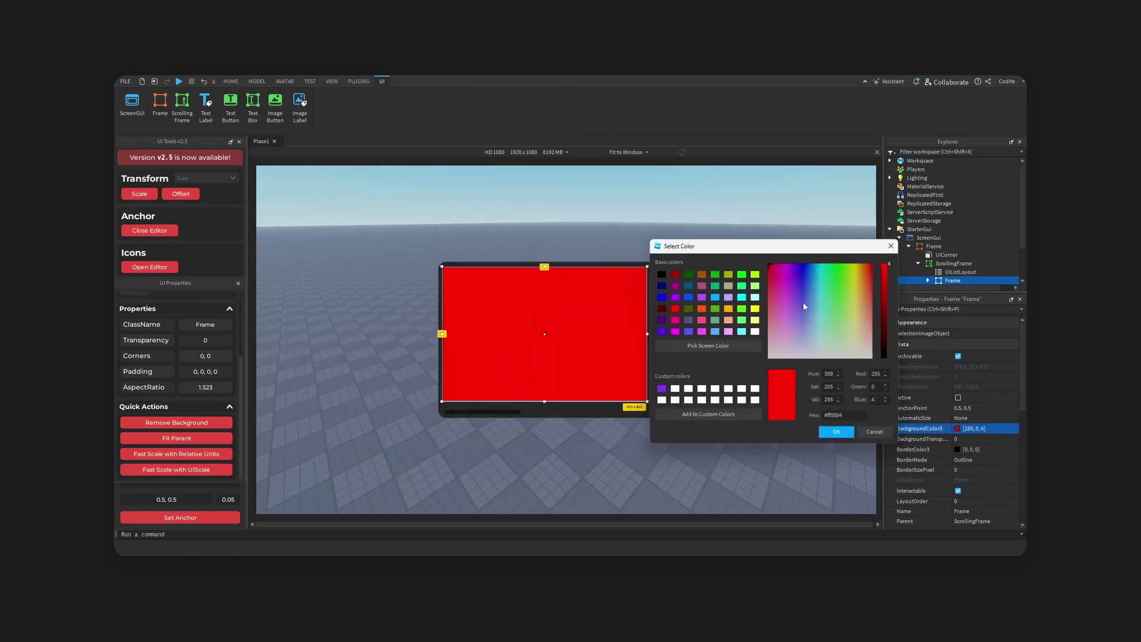
{"action": "left_click", "coordinate": [661, 274]}
{"action": "left_click", "coordinate": [882, 339]}
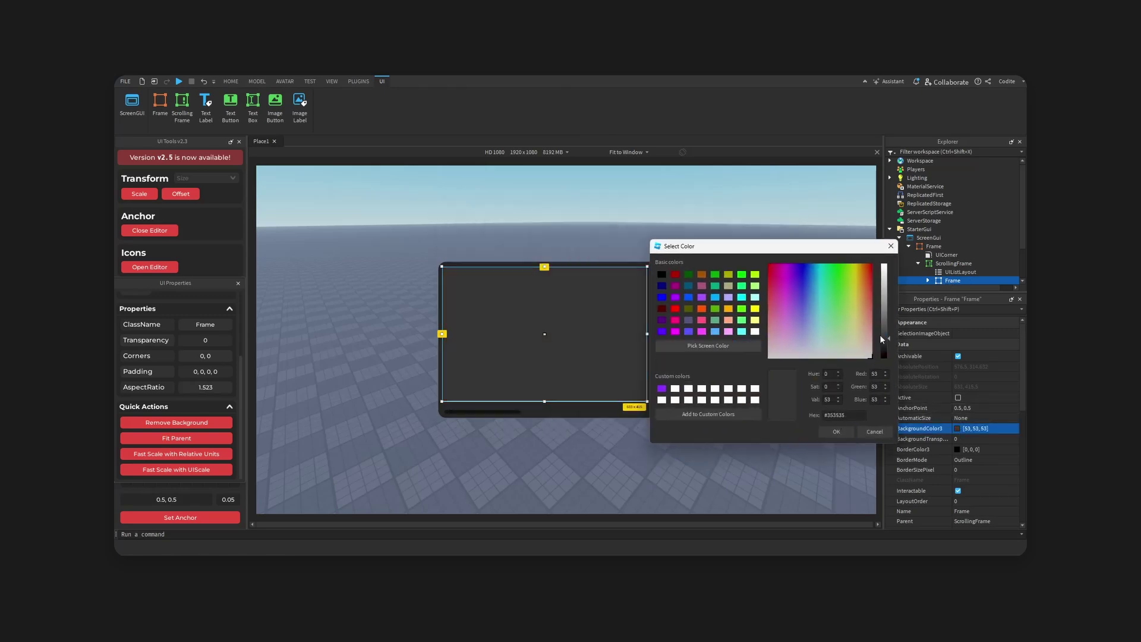
{"action": "left_click_drag", "start_coordinate": [882, 338], "coordinate": [882, 265]}
{"action": "left_click", "coordinate": [836, 432]}
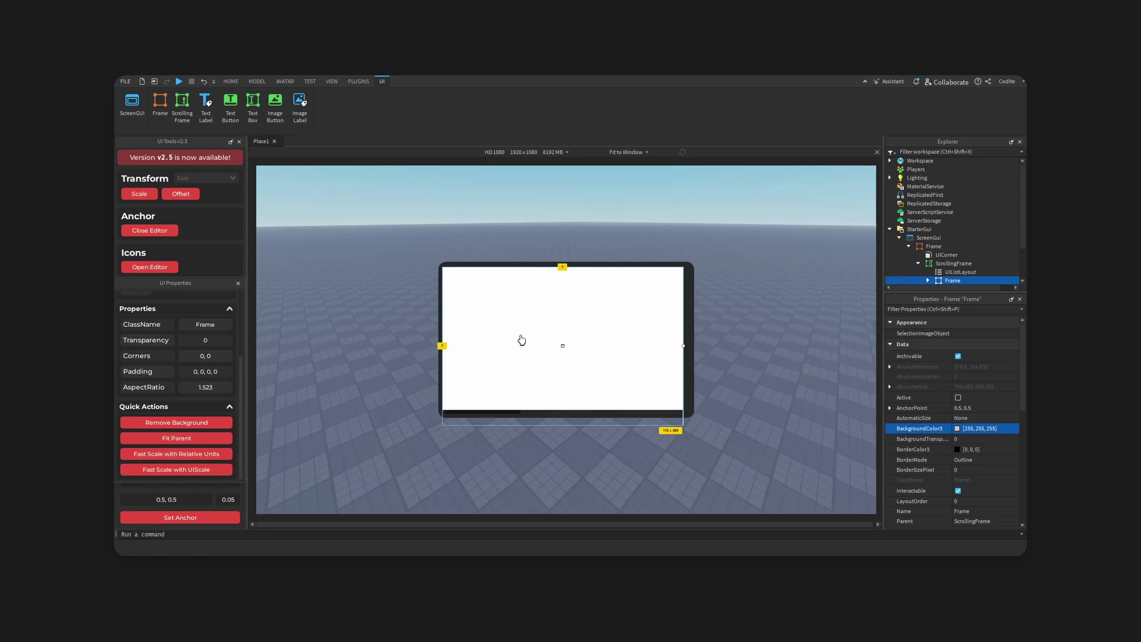
Step: Narrow the white card, then undo that resize to restore its wide size
{"action": "scroll", "coordinate": [928, 240], "scroll_direction": "down", "scroll_amount": 3}
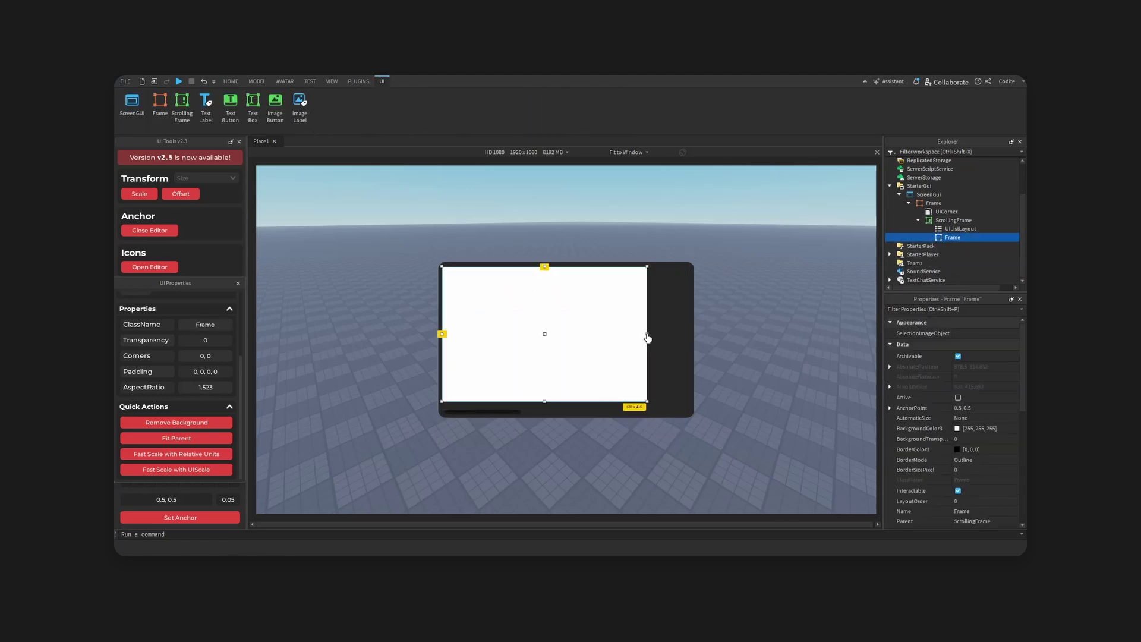
{"action": "left_click_drag", "start_coordinate": [648, 338], "coordinate": [472, 340]}
{"action": "key", "text": "ctrl+z"}
{"action": "scroll", "coordinate": [927, 416], "scroll_direction": "down", "scroll_amount": 5}
Step: Set the card's Size X scale to 0.1
{"action": "left_click", "coordinate": [889, 396]}
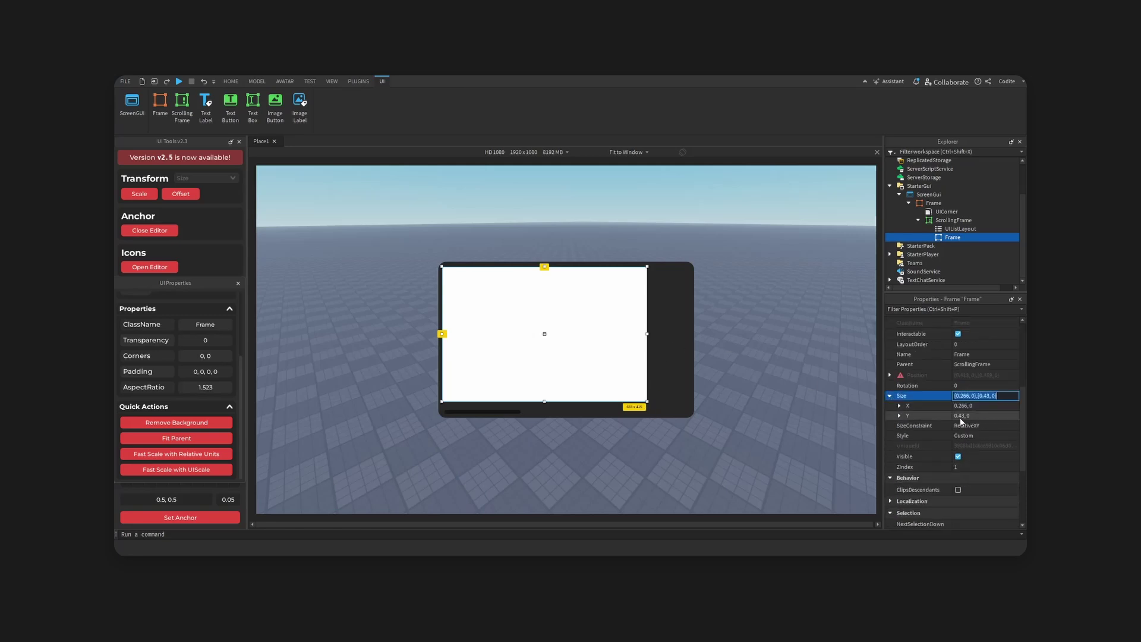
{"action": "left_click", "coordinate": [900, 406]}
{"action": "left_click", "coordinate": [973, 414]}
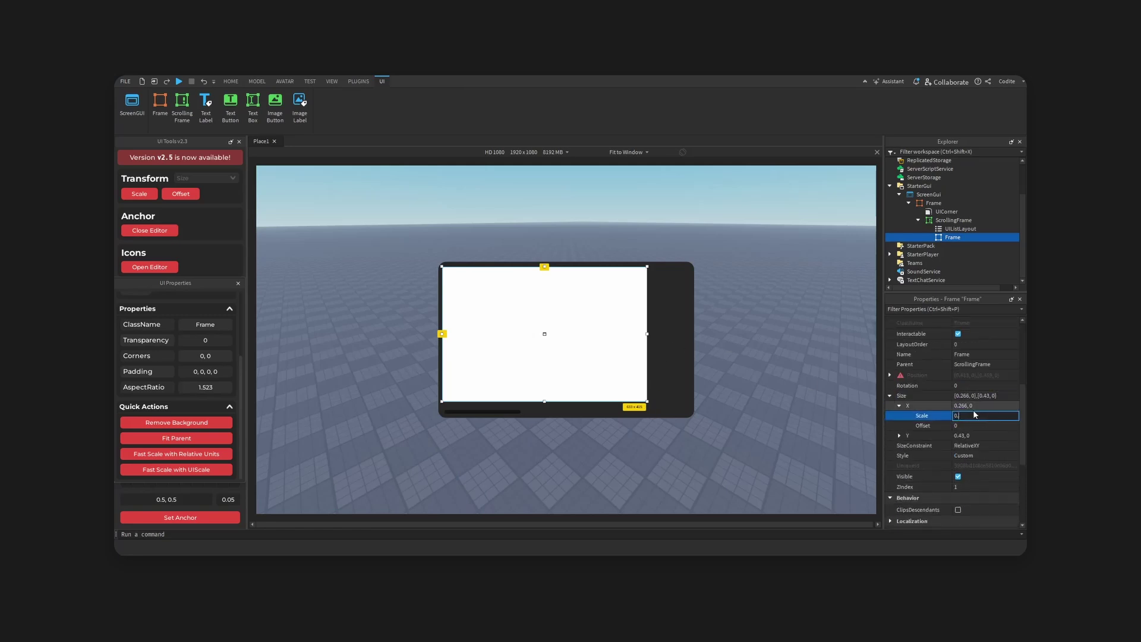
{"action": "type", "text": "0.13"}
{"action": "key", "text": "Return"}
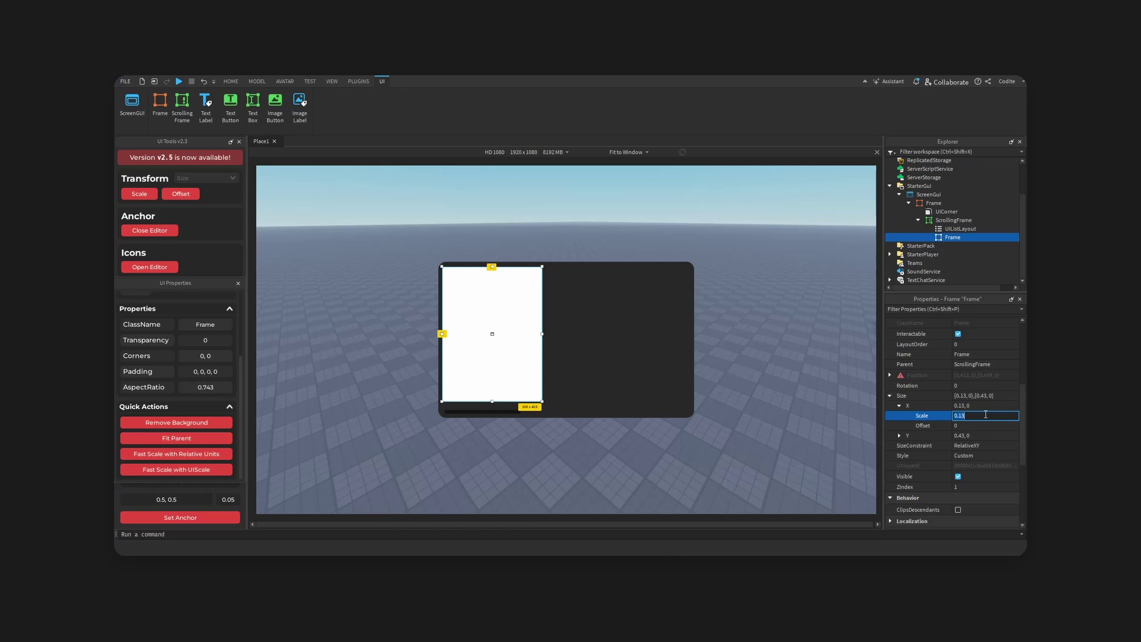
{"action": "left_click", "coordinate": [987, 415]}
{"action": "type", "text": "0.1"}
{"action": "key", "text": "Return"}
Step: Add a UICorner to the card with a 0.1 corner radius scale
{"action": "key", "text": "ctrl+i"}
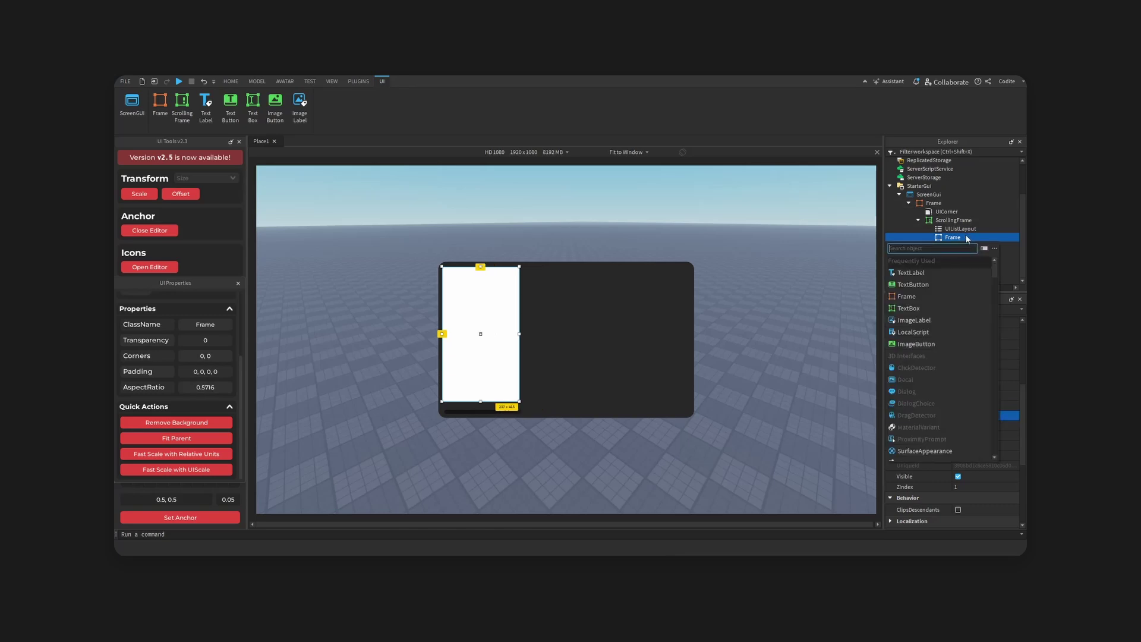
{"action": "type", "text": "cor"}
{"action": "key", "text": "Return"}
{"action": "left_click", "coordinate": [890, 333]}
{"action": "left_click", "coordinate": [989, 353]}
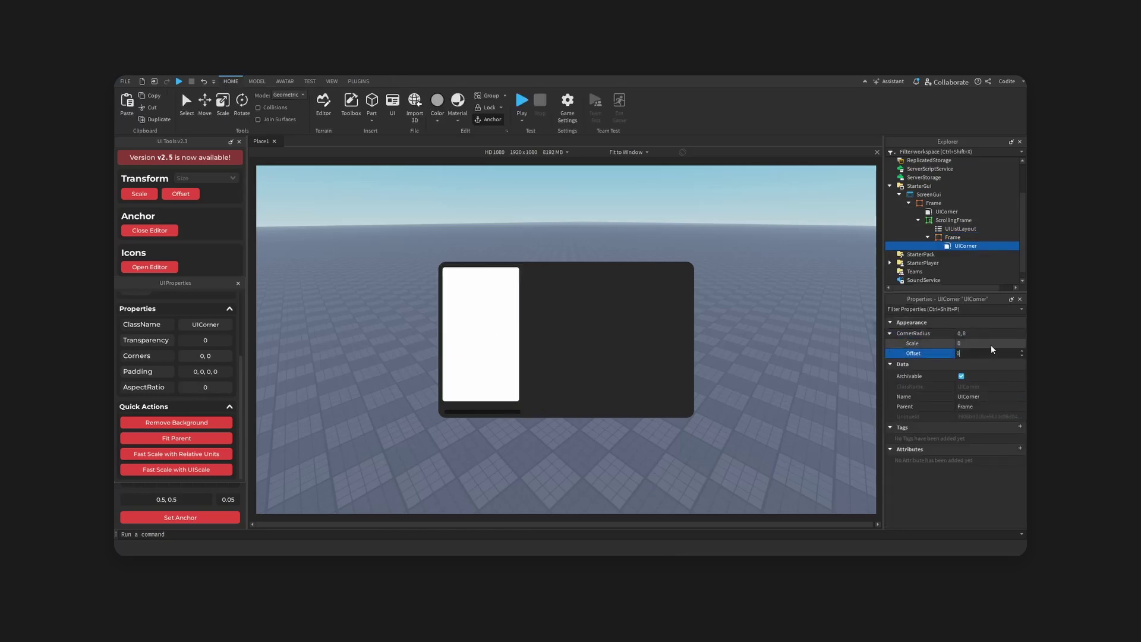
{"action": "left_click", "coordinate": [990, 344]}
{"action": "type", "text": ".15"}
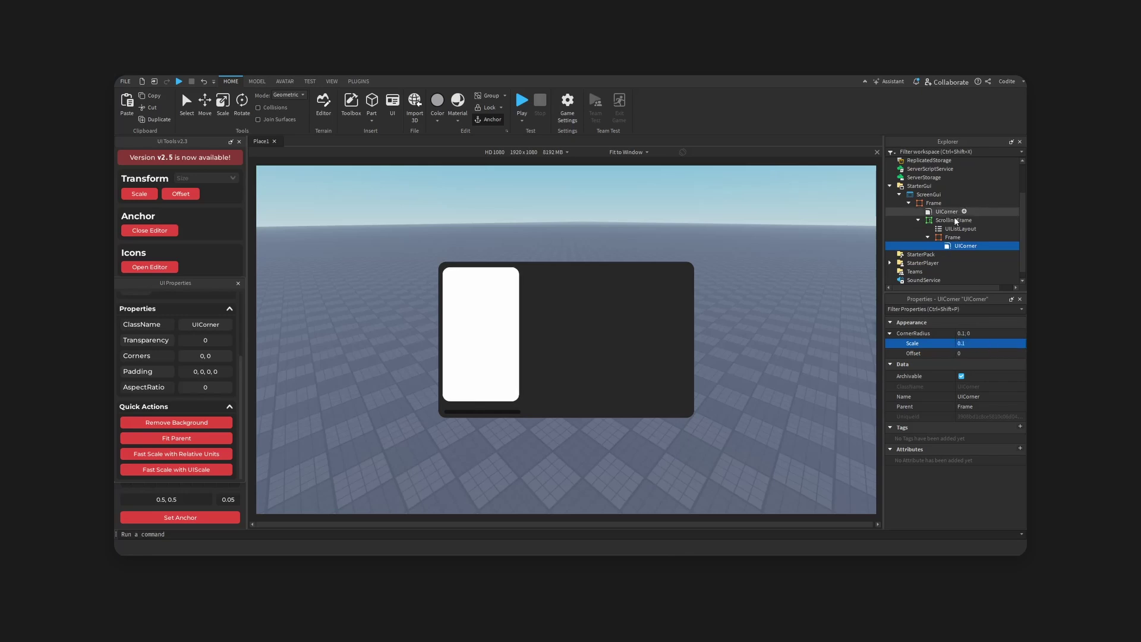
Step: Widen the card to a 0.11 Size X scale
{"action": "left_click", "coordinate": [953, 237]}
{"action": "scroll", "coordinate": [991, 432], "scroll_direction": "down", "scroll_amount": 2}
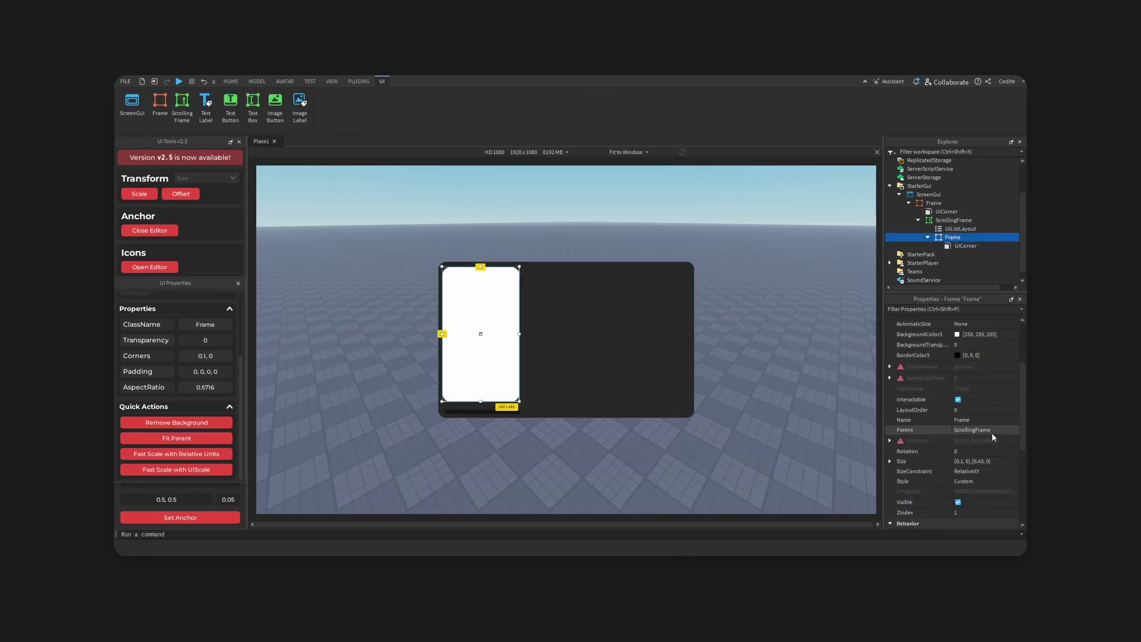
{"action": "left_click", "coordinate": [891, 461]}
{"action": "left_click", "coordinate": [1000, 471]}
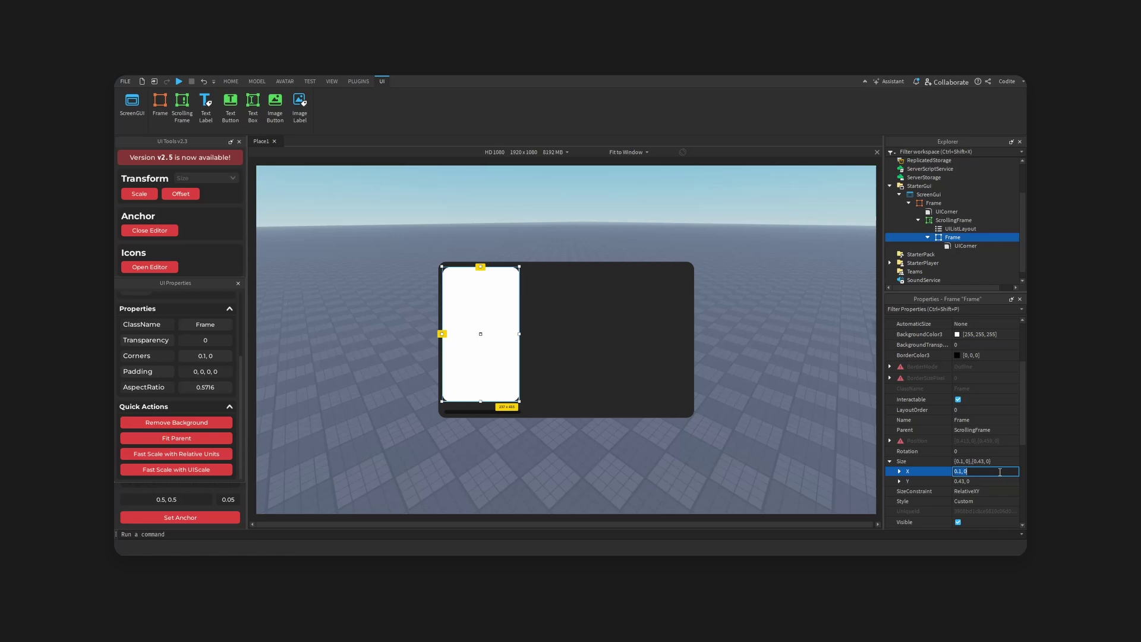
{"action": "type", "text": "1"}
{"action": "key", "text": "Return"}
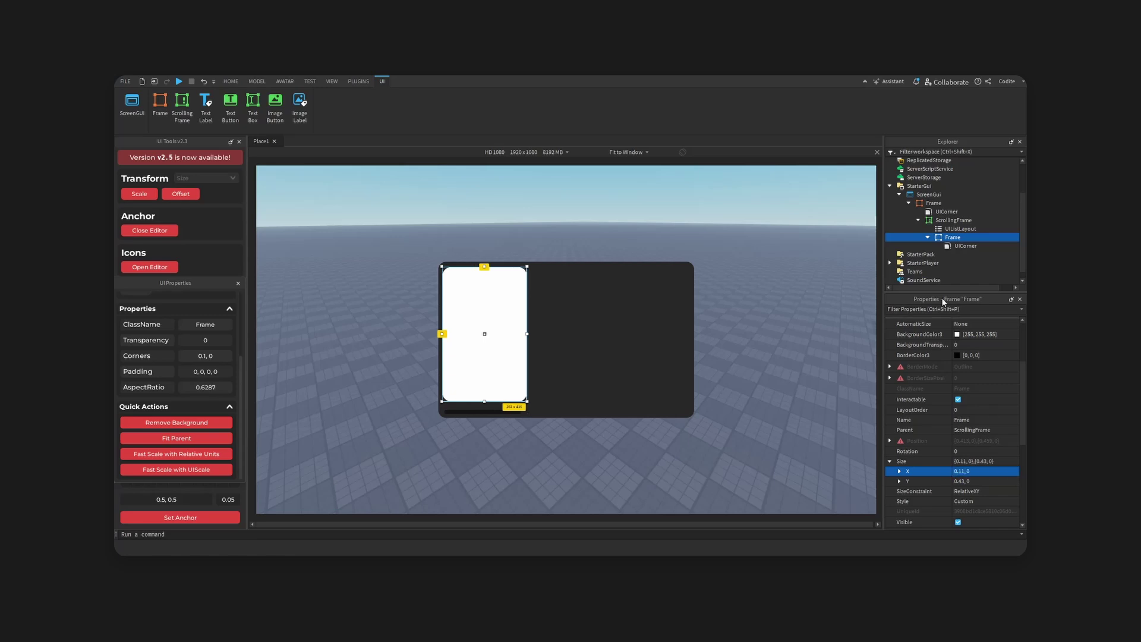
Step: Insert a UIGradient under the card Frame
{"action": "left_click", "coordinate": [967, 237]}
{"action": "type", "text": "gra"}
{"action": "key", "text": "Return"}
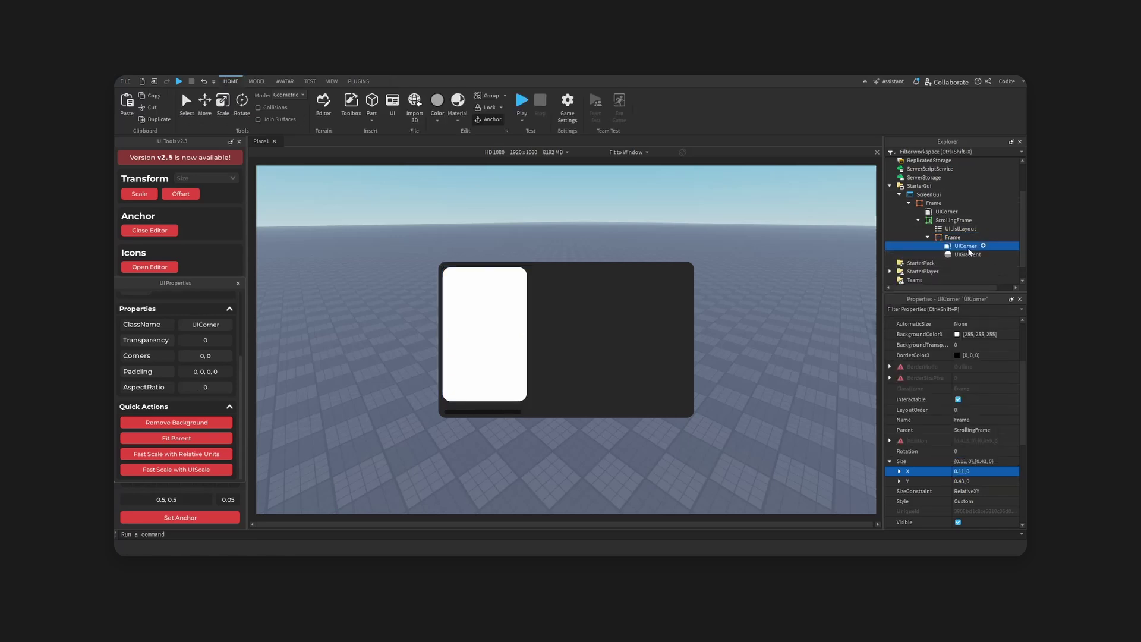
Step: Set the card gradient's left keypoint to the container's dark grey using Pick Screen Color
{"action": "left_click", "coordinate": [1015, 334]}
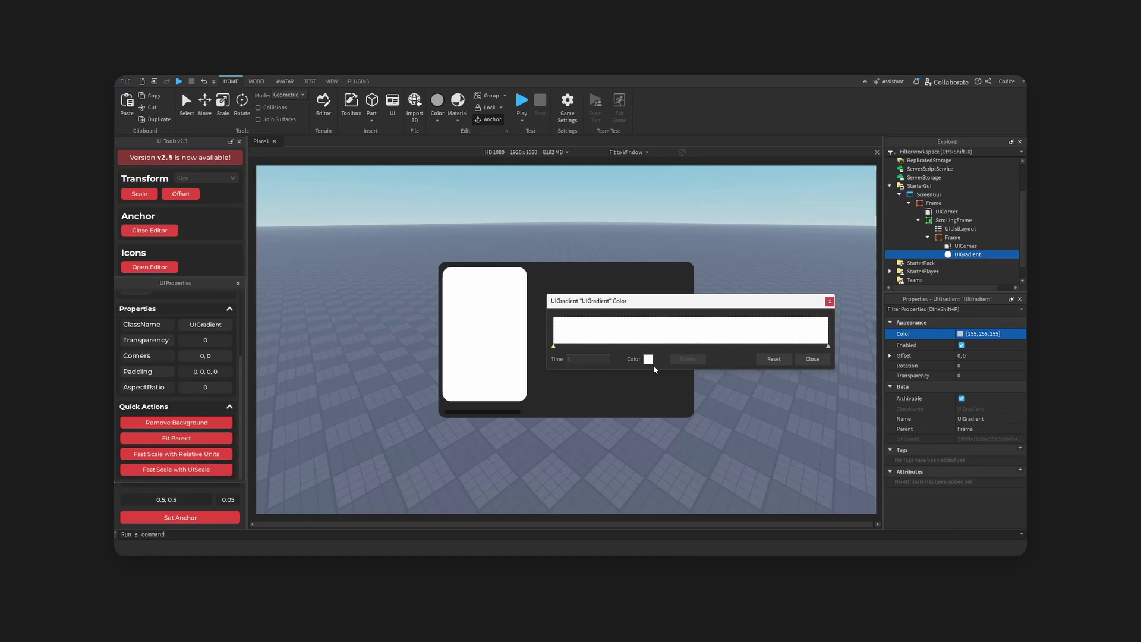
{"action": "left_click", "coordinate": [648, 359]}
{"action": "left_click_drag", "start_coordinate": [595, 219], "coordinate": [783, 236]}
{"action": "left_click", "coordinate": [692, 335]}
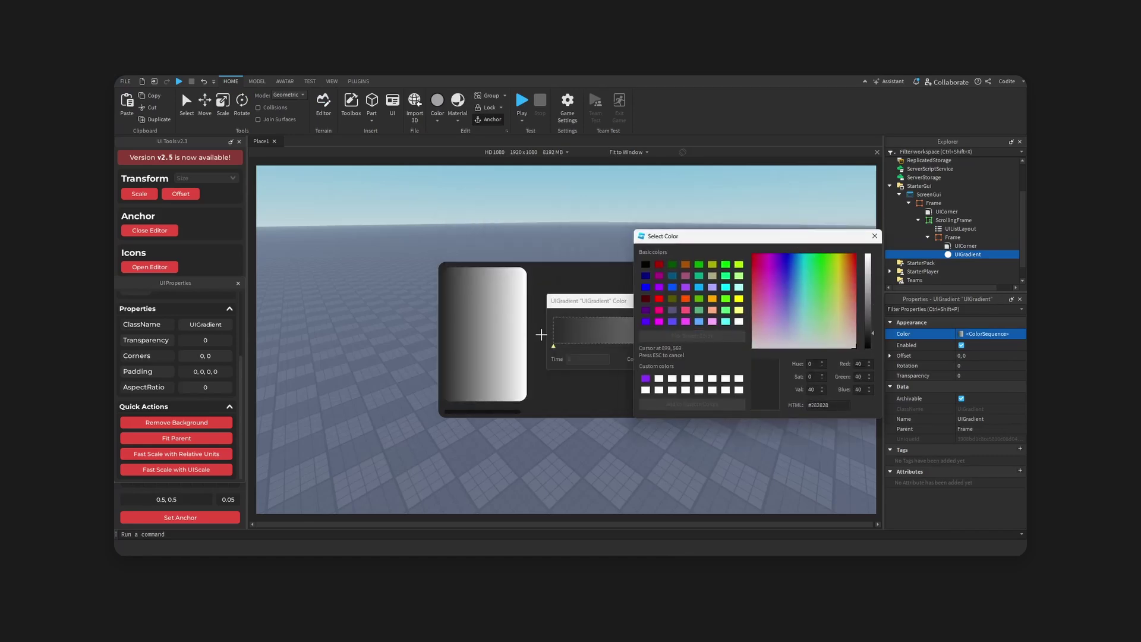
{"action": "left_click", "coordinate": [870, 327]}
{"action": "left_click", "coordinate": [874, 236]}
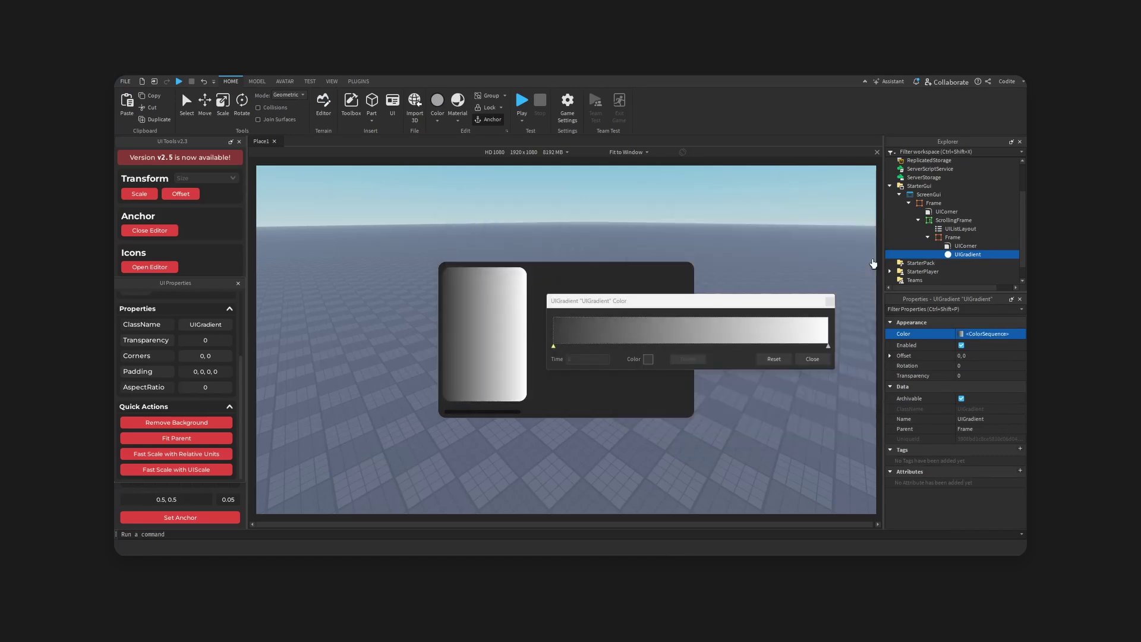
Step: Set the gradient's right keypoint to a screen-picked dark colour and close the editor
{"action": "left_click", "coordinate": [828, 347]}
{"action": "left_click_drag", "start_coordinate": [623, 301], "coordinate": [677, 301]}
{"action": "left_click", "coordinate": [701, 360]}
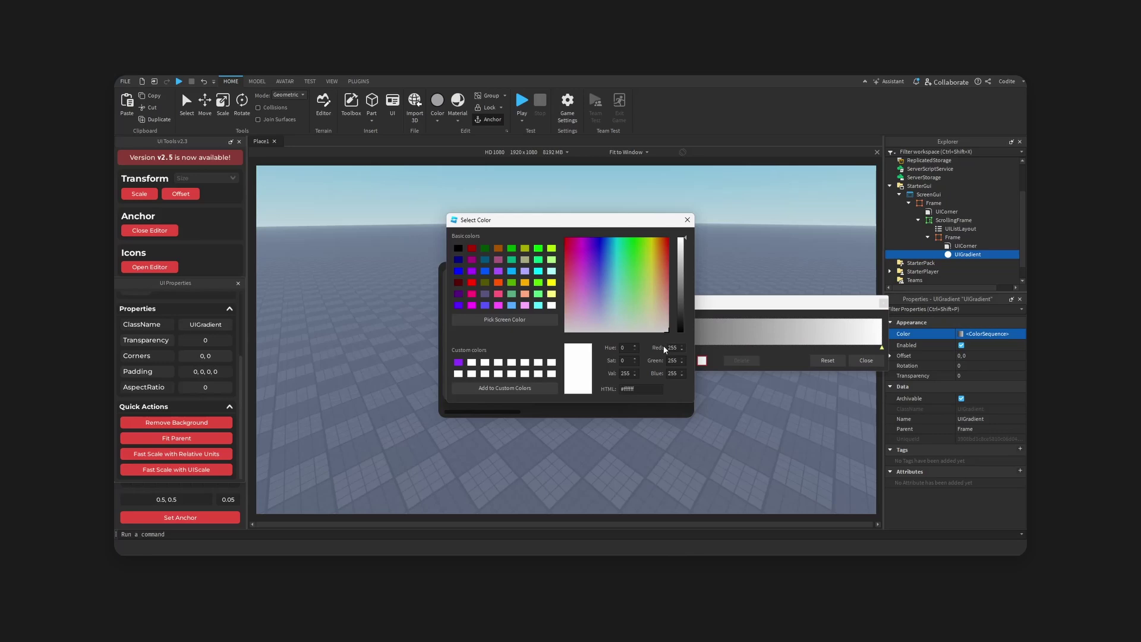
{"action": "left_click", "coordinate": [515, 319]}
{"action": "left_click", "coordinate": [514, 319]}
{"action": "left_click", "coordinate": [871, 244]}
{"action": "left_click", "coordinate": [866, 360]}
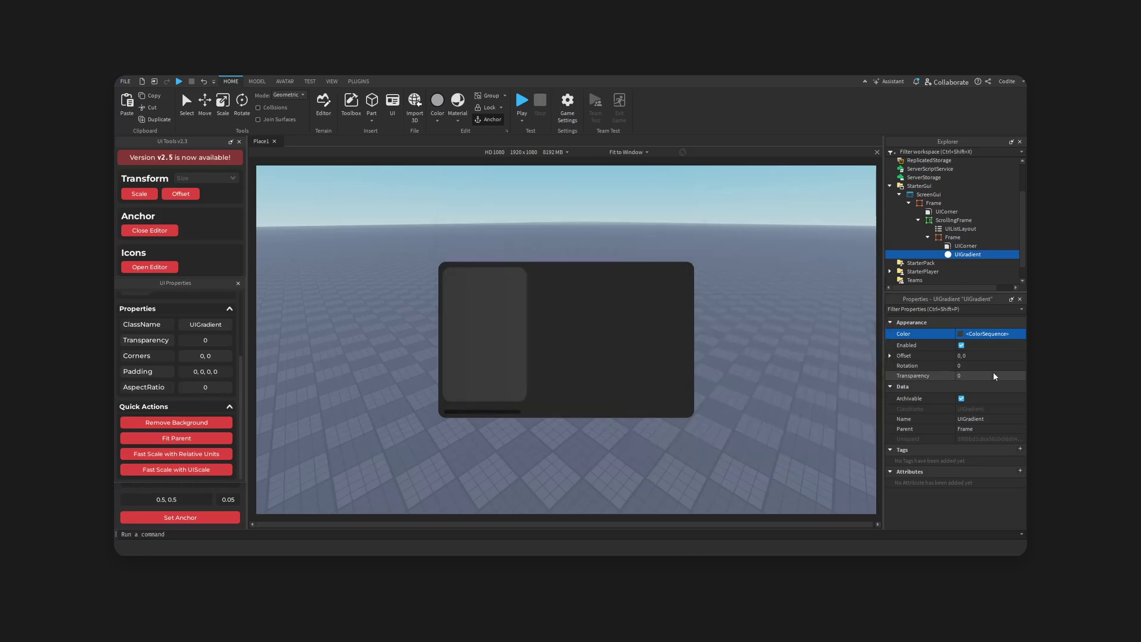
Step: Set the card gradient's Rotation to -90
{"action": "left_click", "coordinate": [1006, 366]}
{"action": "type", "text": "-90"}
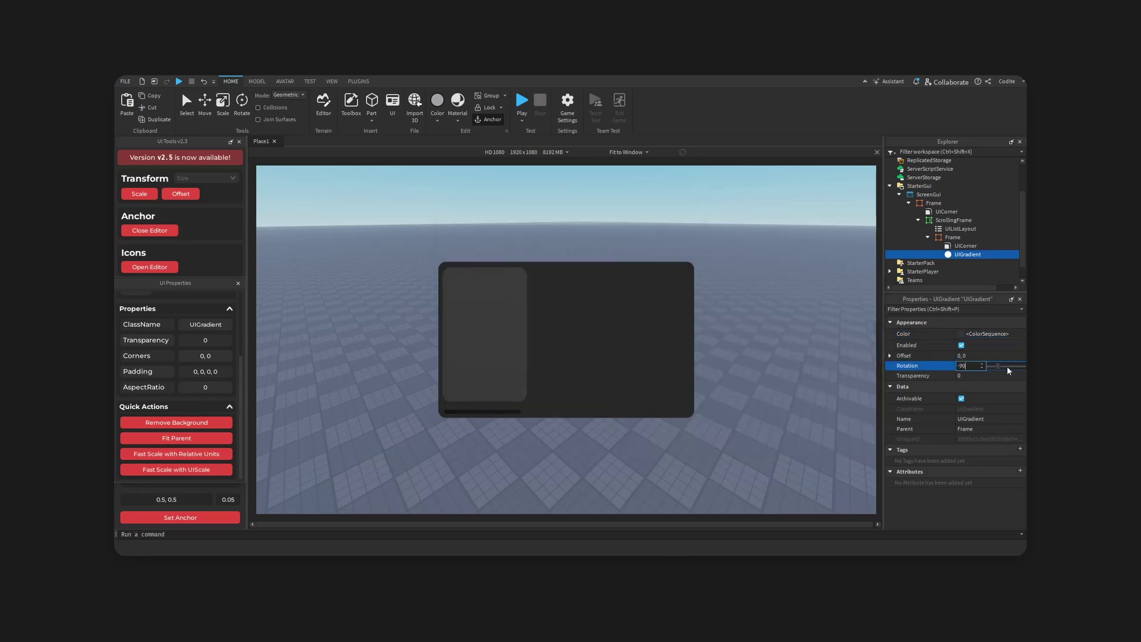
{"action": "key", "text": "Return"}
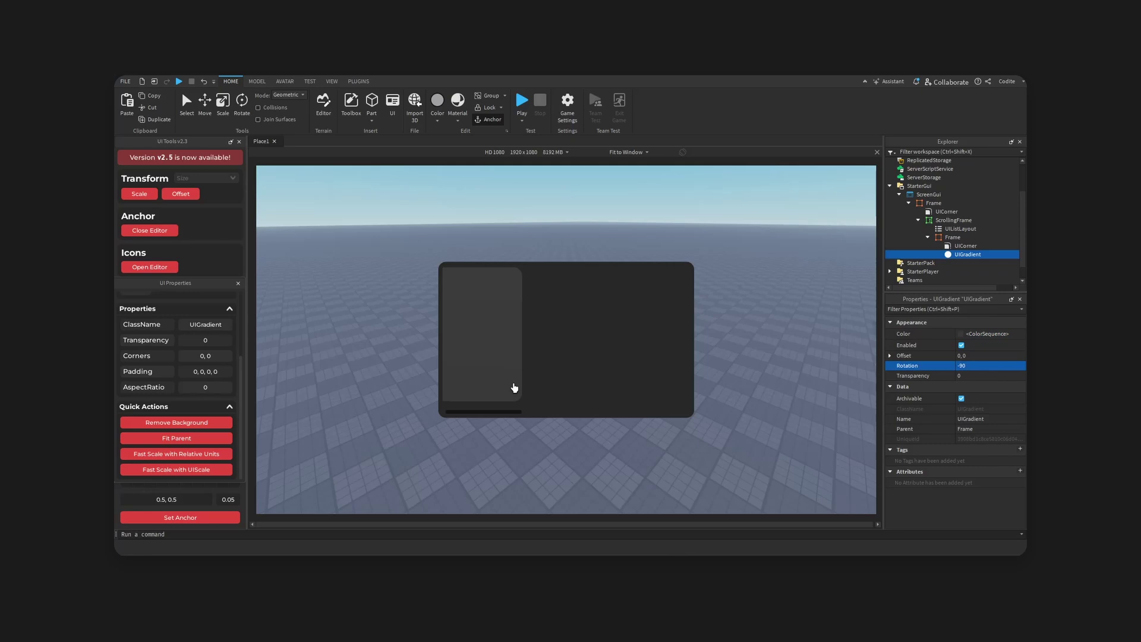
Step: Set the ScrollingFrame's ScrollBarImageColor3 to light grey 165, 165, 165
{"action": "left_click", "coordinate": [953, 221]}
{"action": "scroll", "coordinate": [975, 429], "scroll_direction": "down", "scroll_amount": 3}
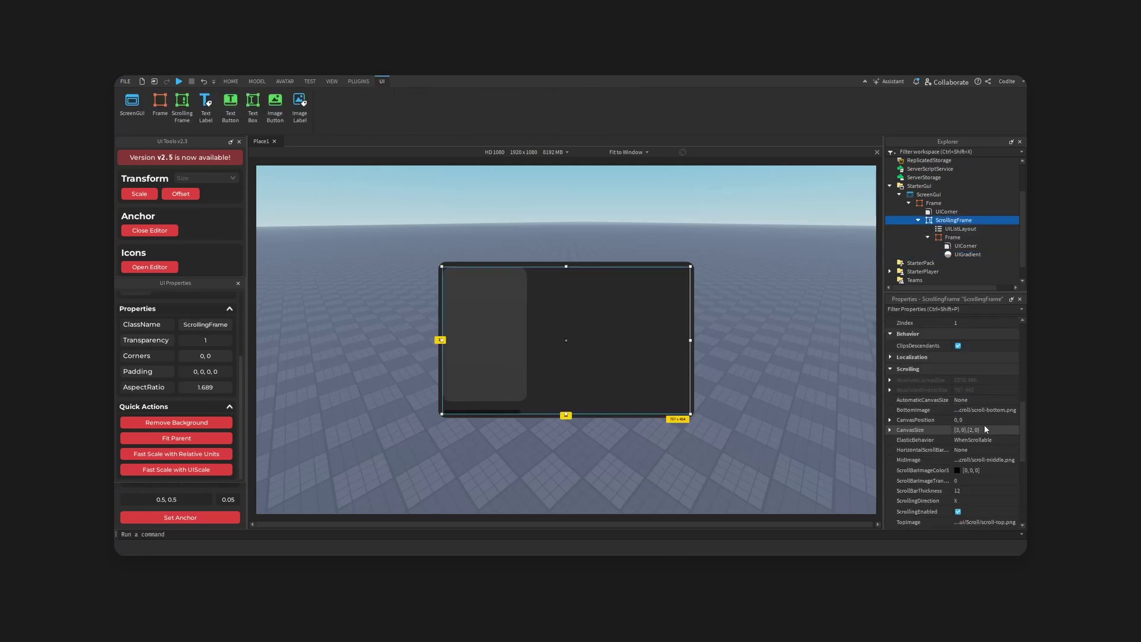
{"action": "left_click", "coordinate": [957, 470]}
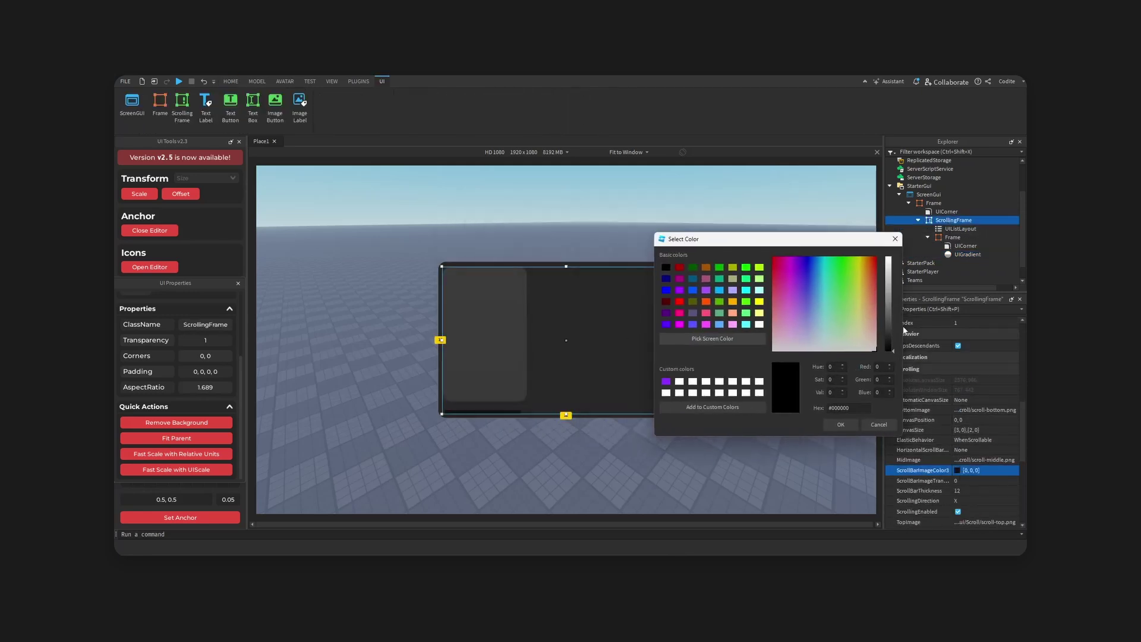
{"action": "left_click_drag", "start_coordinate": [889, 324], "coordinate": [879, 294]}
{"action": "left_click", "coordinate": [840, 424]}
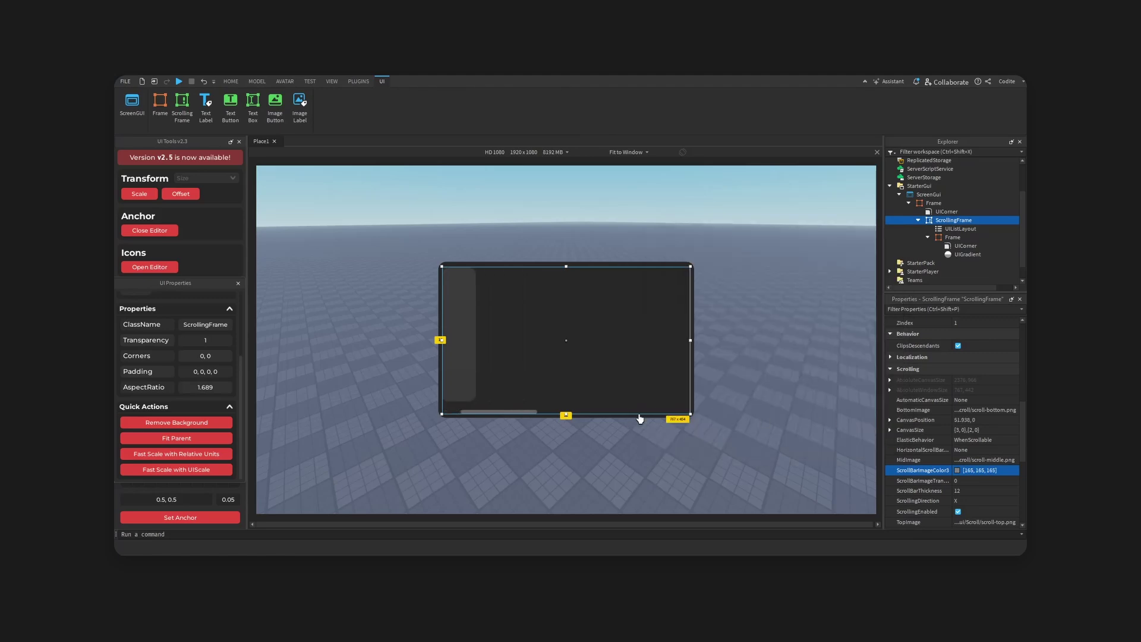
Step: Make the UIListLayout fill horizontally and duplicate the card frame
{"action": "left_click", "coordinate": [638, 418]}
{"action": "left_click", "coordinate": [928, 237]}
{"action": "left_click", "coordinate": [930, 238]}
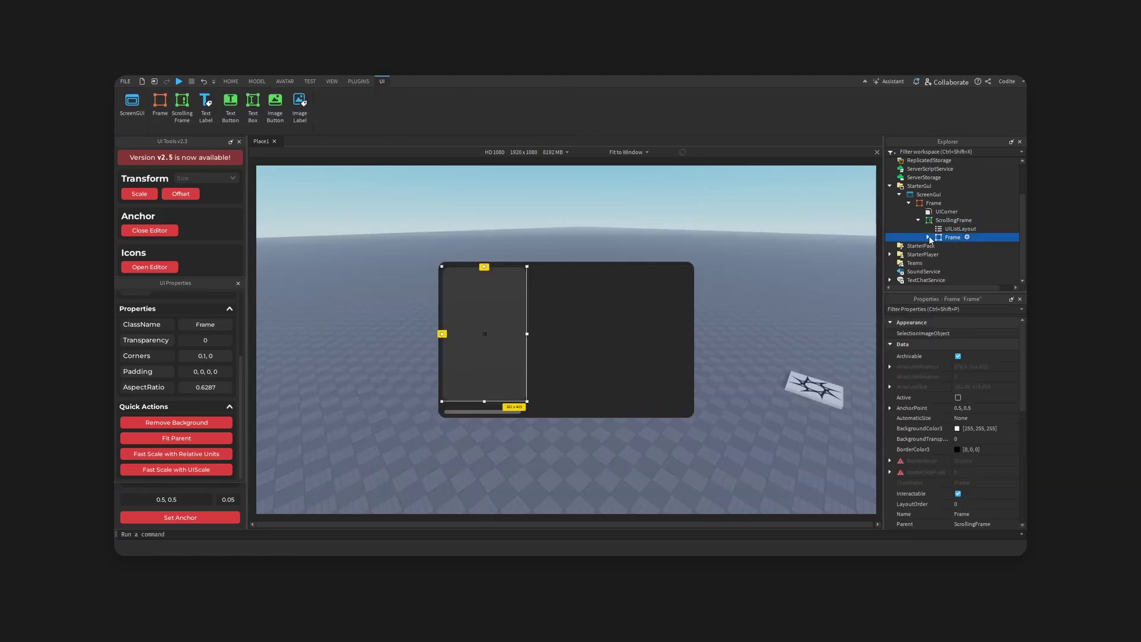
{"action": "left_click", "coordinate": [959, 229]}
{"action": "left_click", "coordinate": [991, 396]}
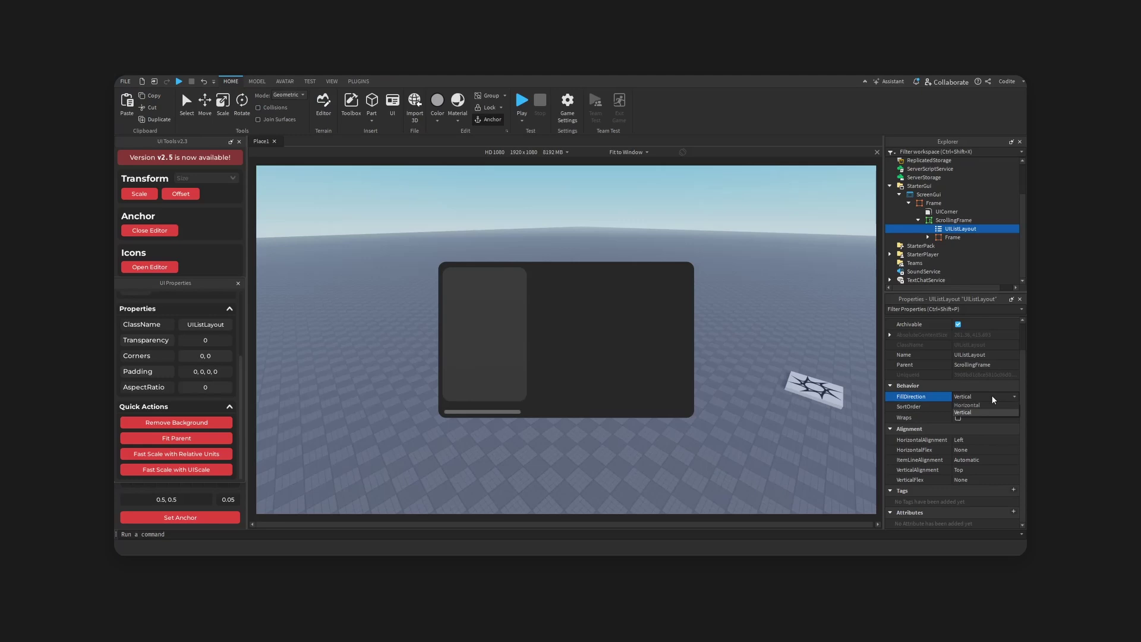
{"action": "left_click", "coordinate": [967, 404]}
{"action": "left_click", "coordinate": [945, 237]}
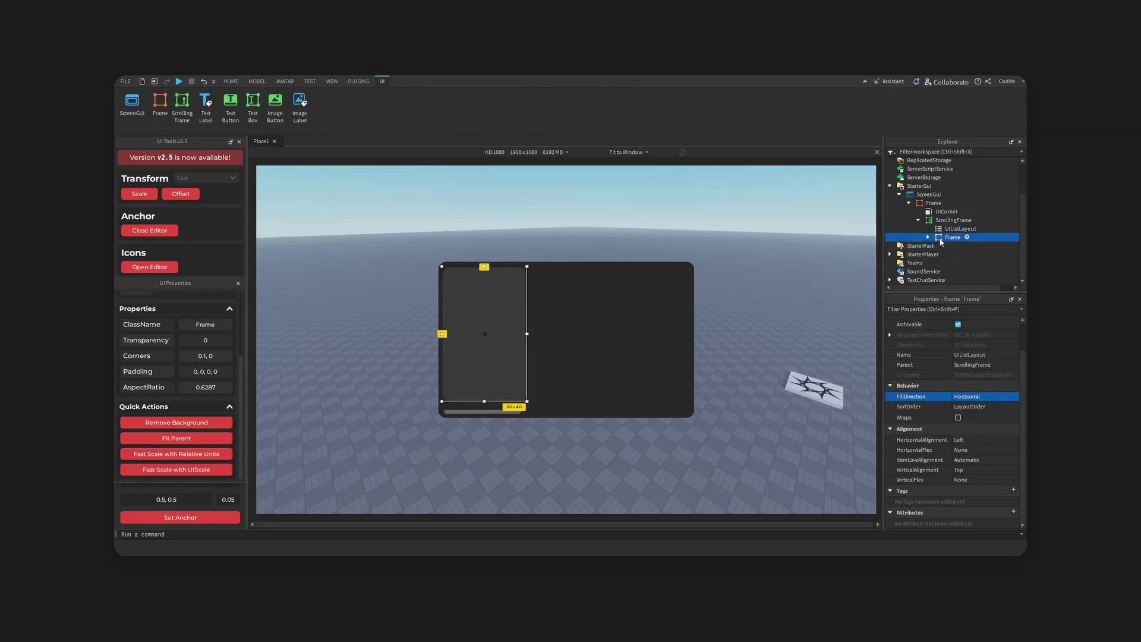
{"action": "key", "text": "ctrl+d"}
Step: Set the UIListLayout's Padding Scale to 0.02 between the cards
{"action": "left_click", "coordinate": [945, 237]}
{"action": "left_click", "coordinate": [959, 245]}
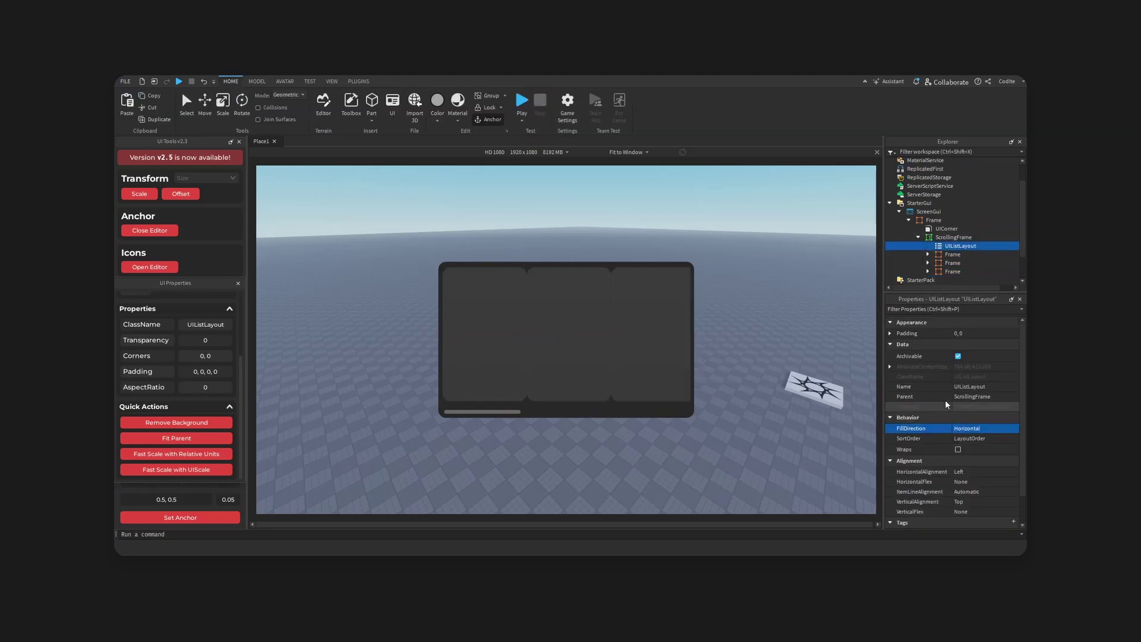
{"action": "left_click", "coordinate": [890, 334]}
{"action": "left_click", "coordinate": [960, 344]}
{"action": "type", "text": "0."}
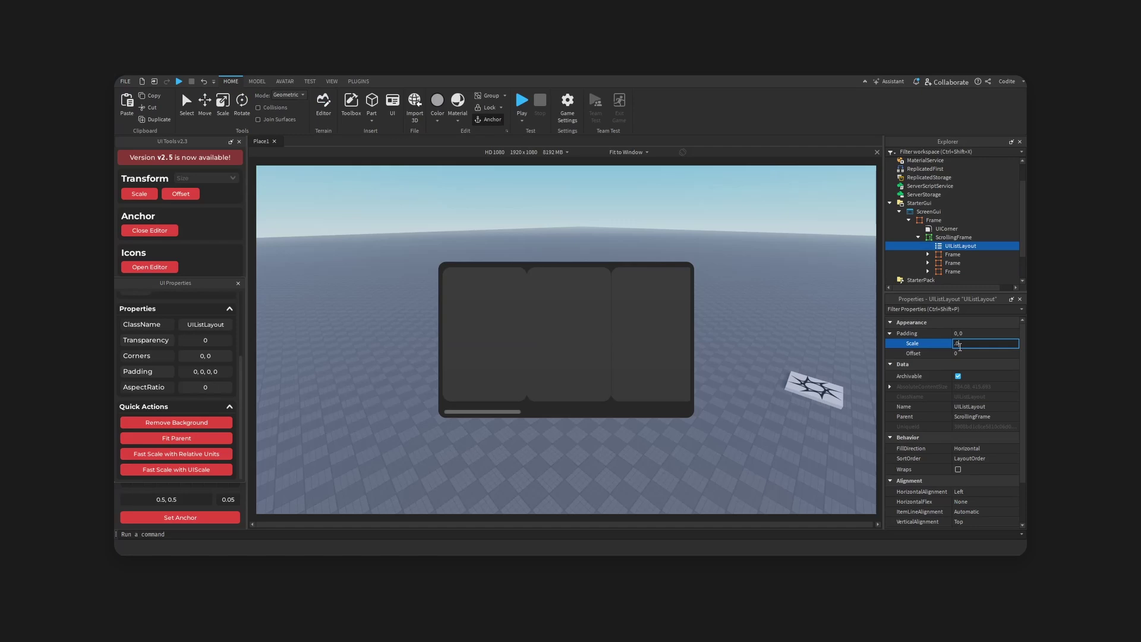
{"action": "type", "text": "02"}
{"action": "key", "text": "Return"}
{"action": "left_click", "coordinate": [959, 344]}
{"action": "key", "text": "BackSpace"}
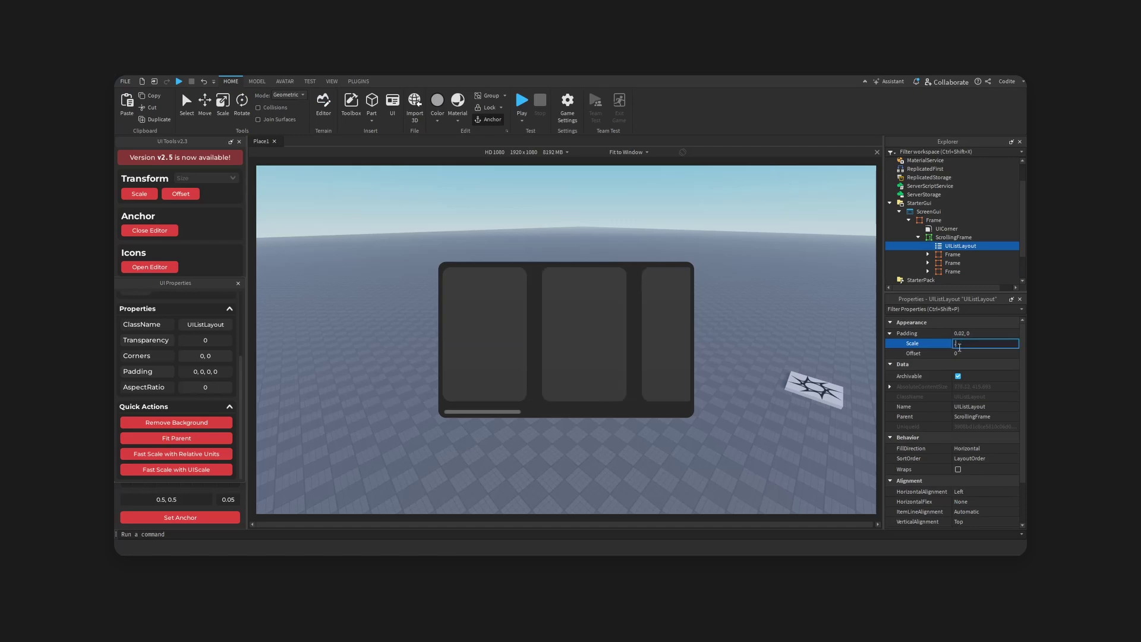
{"action": "type", "text": "0"}
{"action": "key", "text": "Return"}
Step: Scroll the ScrollingFrame to check the spaced-out cards
{"action": "left_click", "coordinate": [772, 315]}
{"action": "scroll", "coordinate": [579, 329], "scroll_direction": "down", "scroll_amount": 5}
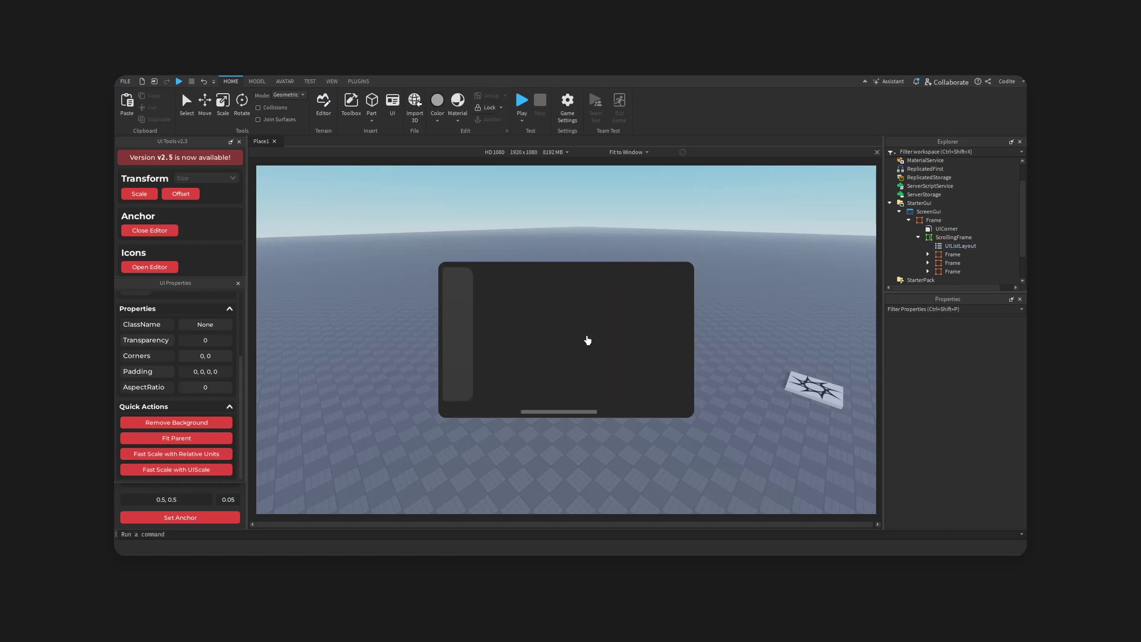
{"action": "scroll", "coordinate": [588, 337], "scroll_direction": "up", "scroll_amount": 5}
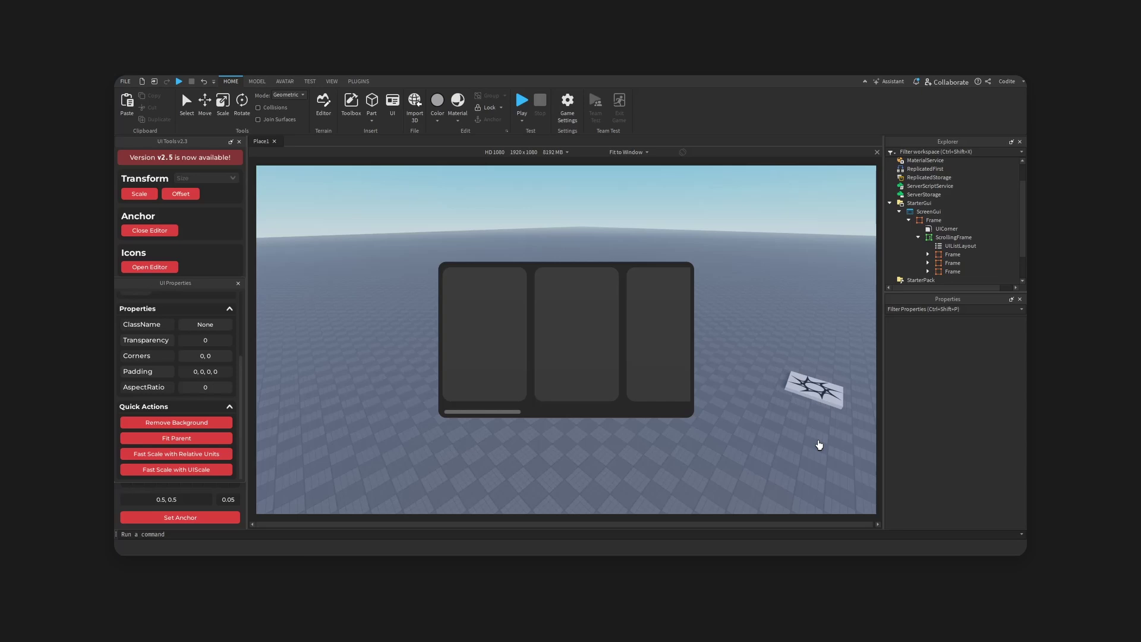
{"action": "scroll", "coordinate": [517, 339], "scroll_direction": "right", "scroll_amount": 3}
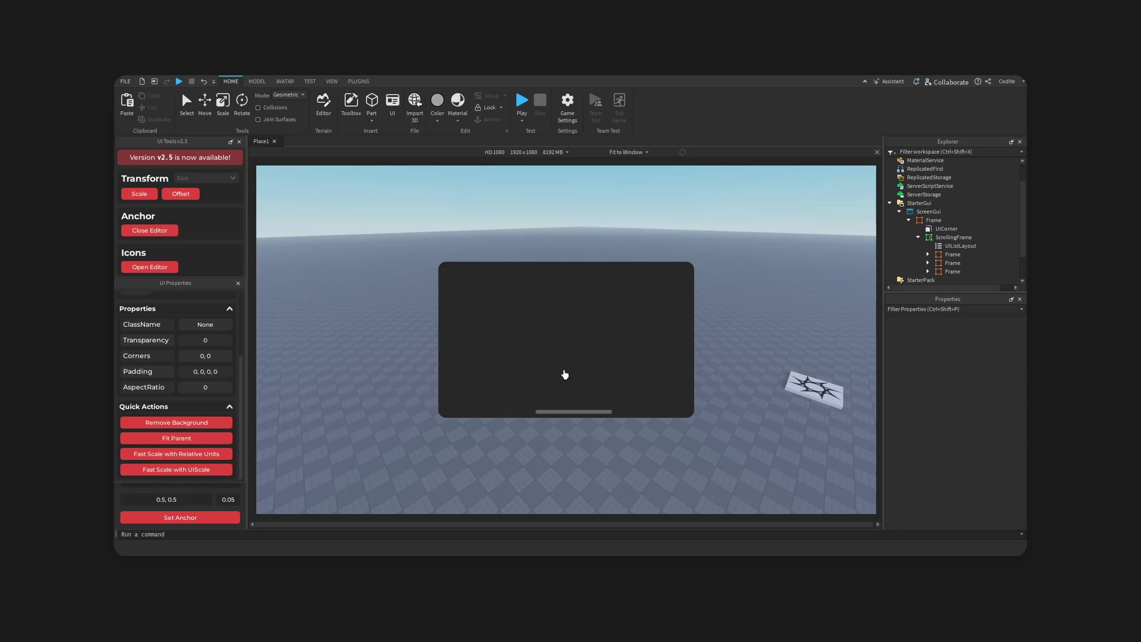
{"action": "left_click_drag", "start_coordinate": [499, 411], "coordinate": [438, 420]}
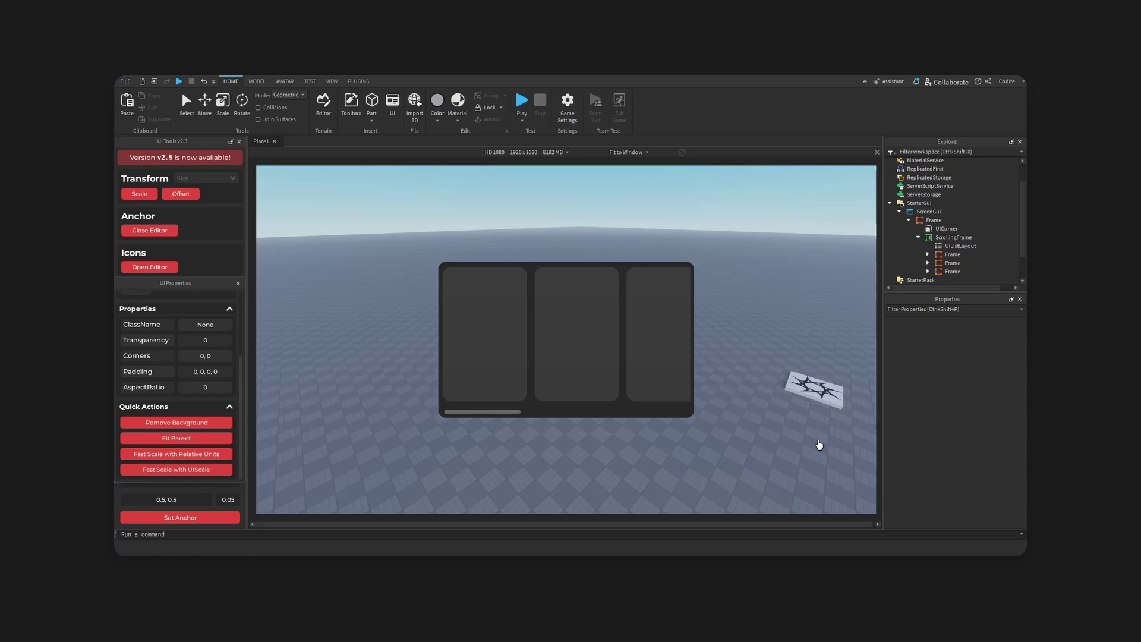
{"action": "scroll", "coordinate": [499, 333], "scroll_direction": "down", "scroll_amount": 5}
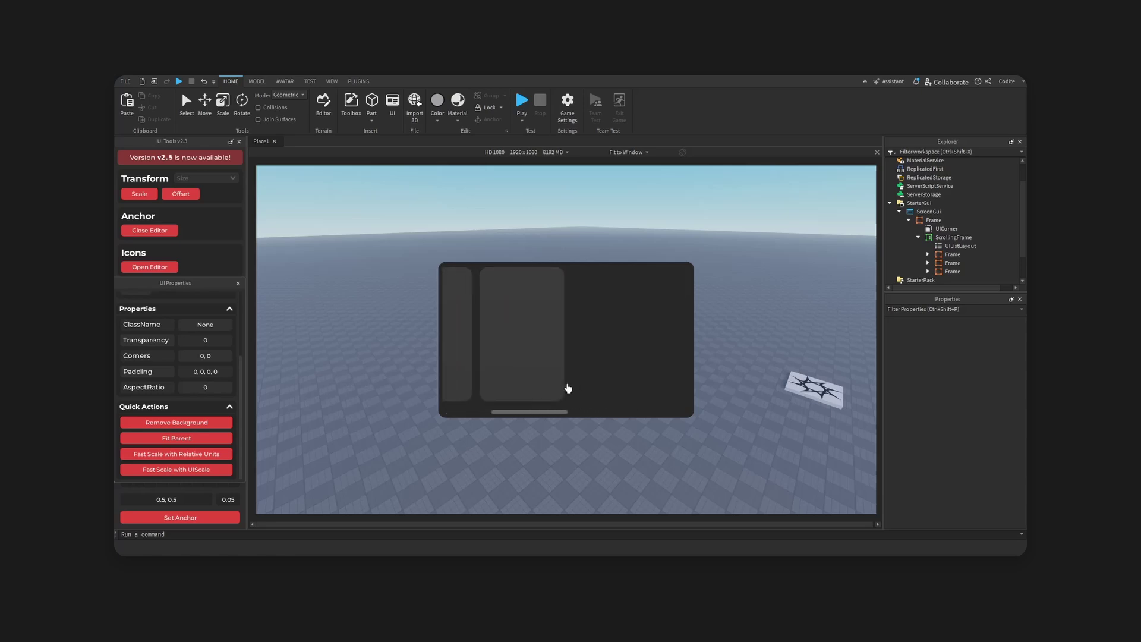
{"action": "mouse_move", "coordinate": [535, 411]}
{"action": "left_mouse_down"}
{"action": "mouse_move", "coordinate": [499, 413]}
{"action": "mouse_move", "coordinate": [612, 409]}
{"action": "mouse_move", "coordinate": [543, 412]}
{"action": "left_mouse_up"}
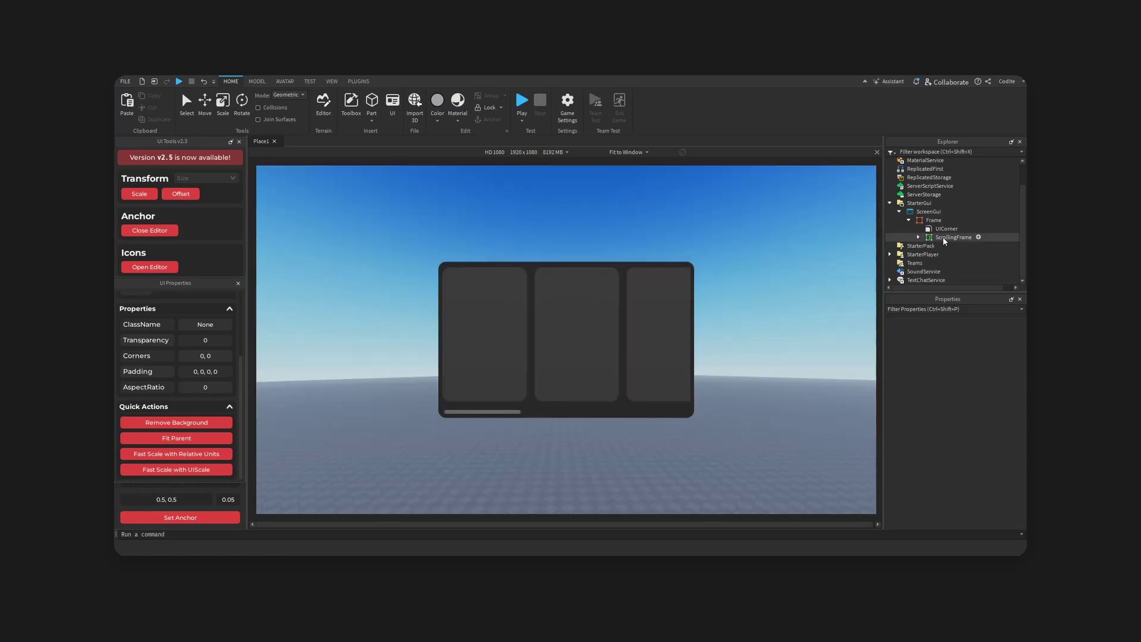
Step: Insert a CanvasGroup into the container Frame
{"action": "left_click", "coordinate": [942, 237]}
{"action": "left_click", "coordinate": [796, 323]}
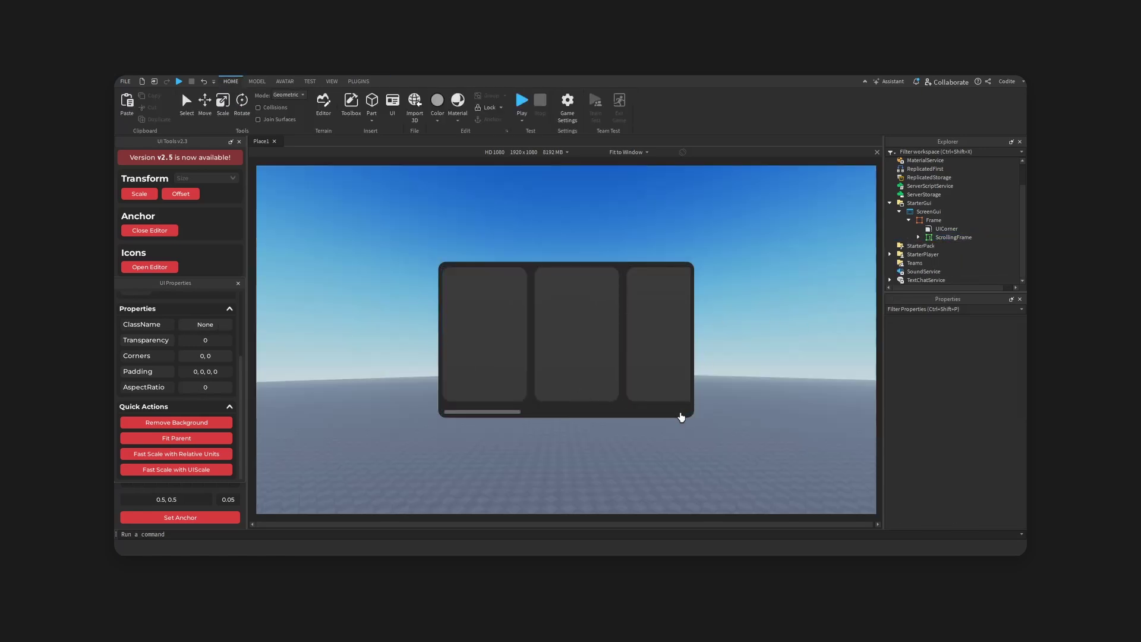
{"action": "scroll", "coordinate": [611, 400], "scroll_direction": "down", "scroll_amount": 5}
{"action": "scroll", "coordinate": [614, 404], "scroll_direction": "up", "scroll_amount": 5}
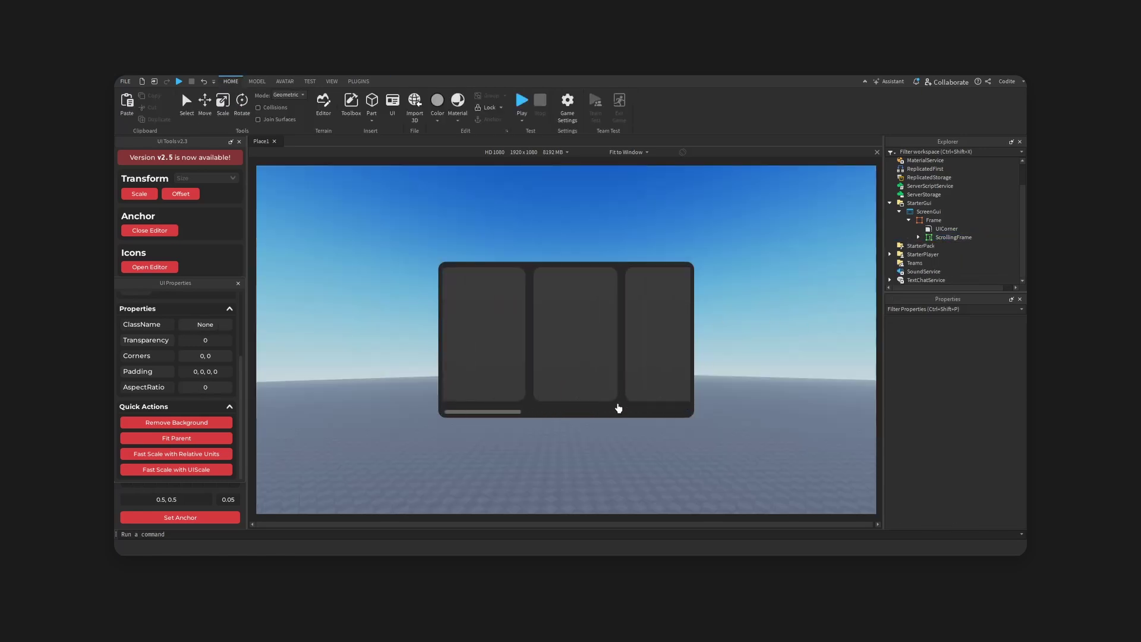
{"action": "left_click", "coordinate": [944, 236]}
{"action": "left_click", "coordinate": [948, 221]}
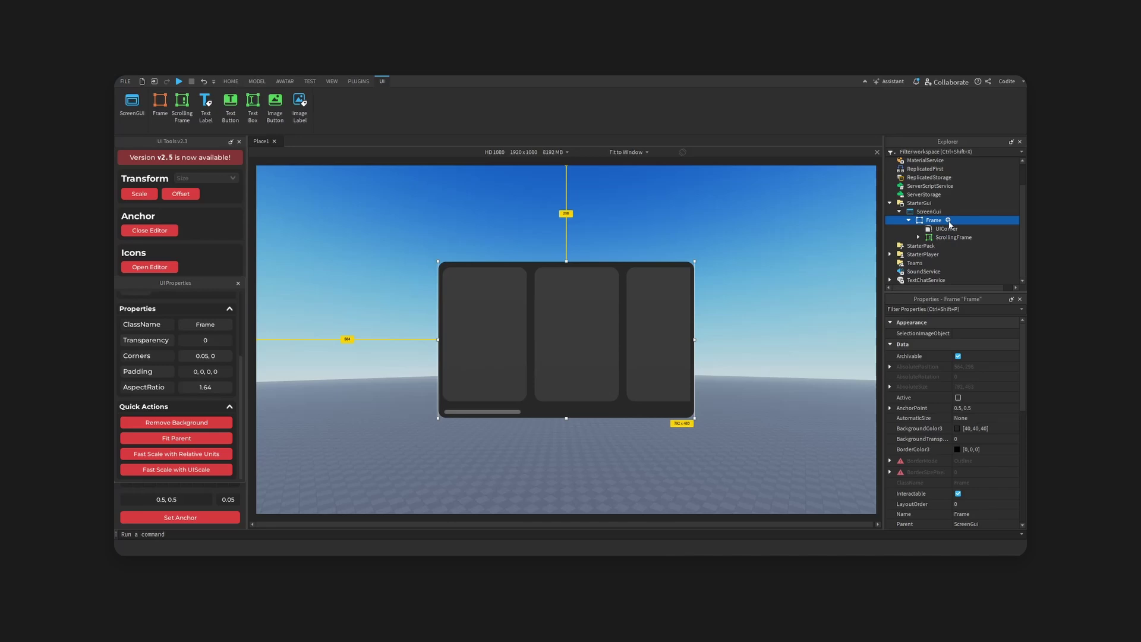
{"action": "left_click", "coordinate": [948, 220]}
{"action": "type", "text": "canvas"}
{"action": "key", "text": "Return"}
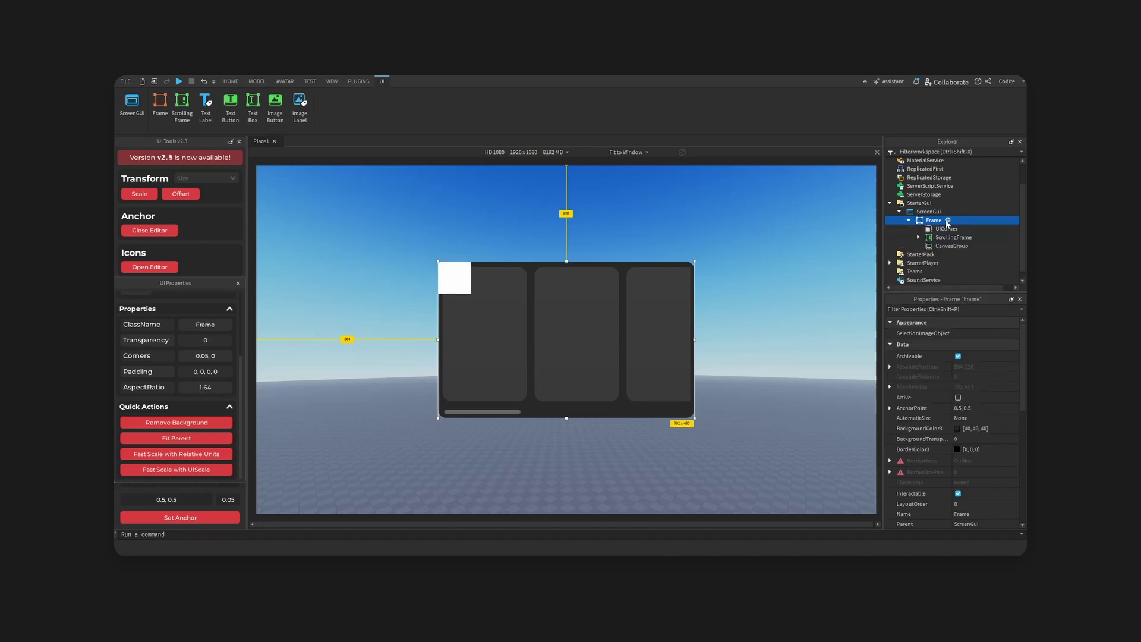
Step: Anchor the CanvasGroup and stretch it into a tall strip over the container's right column
{"action": "left_click", "coordinate": [951, 245]}
{"action": "left_click", "coordinate": [168, 518]}
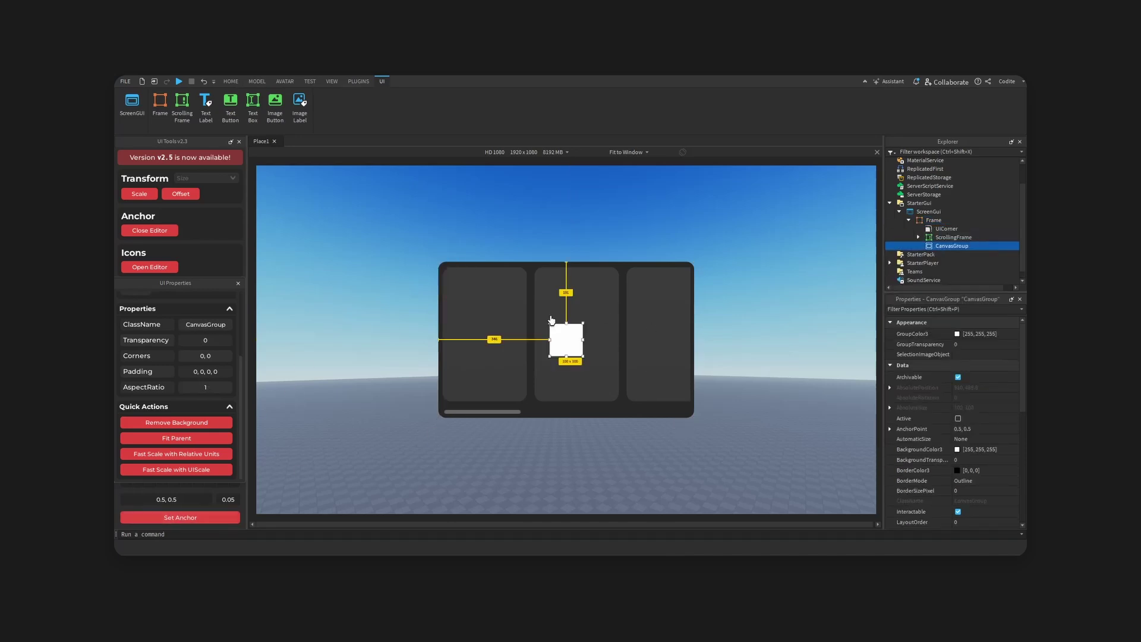
{"action": "left_click_drag", "start_coordinate": [566, 324], "coordinate": [568, 271]}
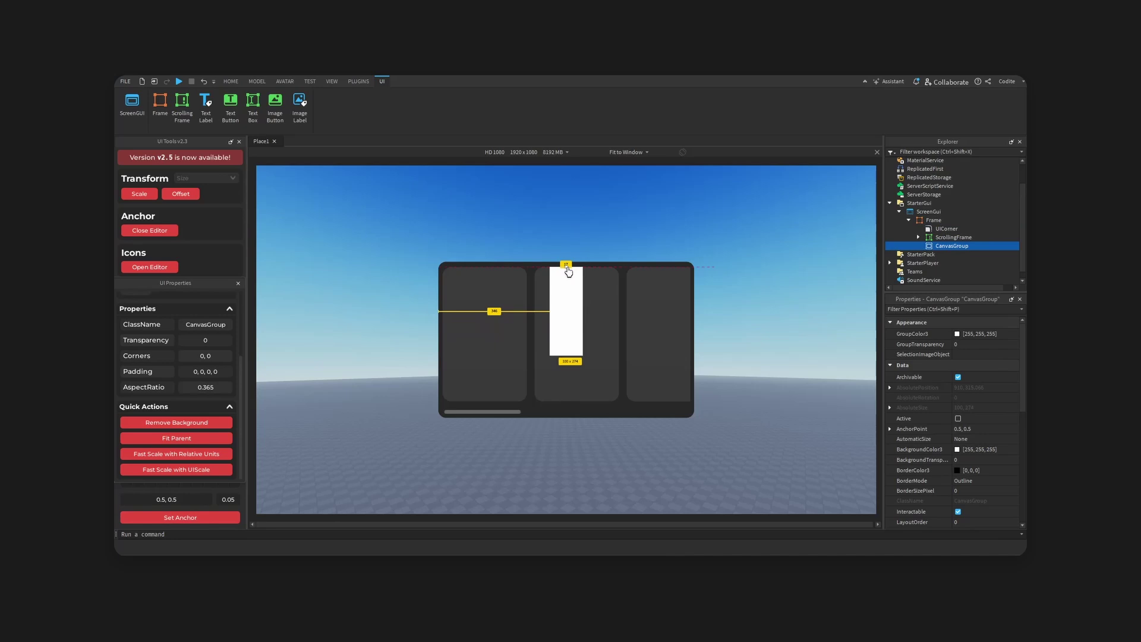
{"action": "left_click_drag", "start_coordinate": [566, 361], "coordinate": [568, 402]}
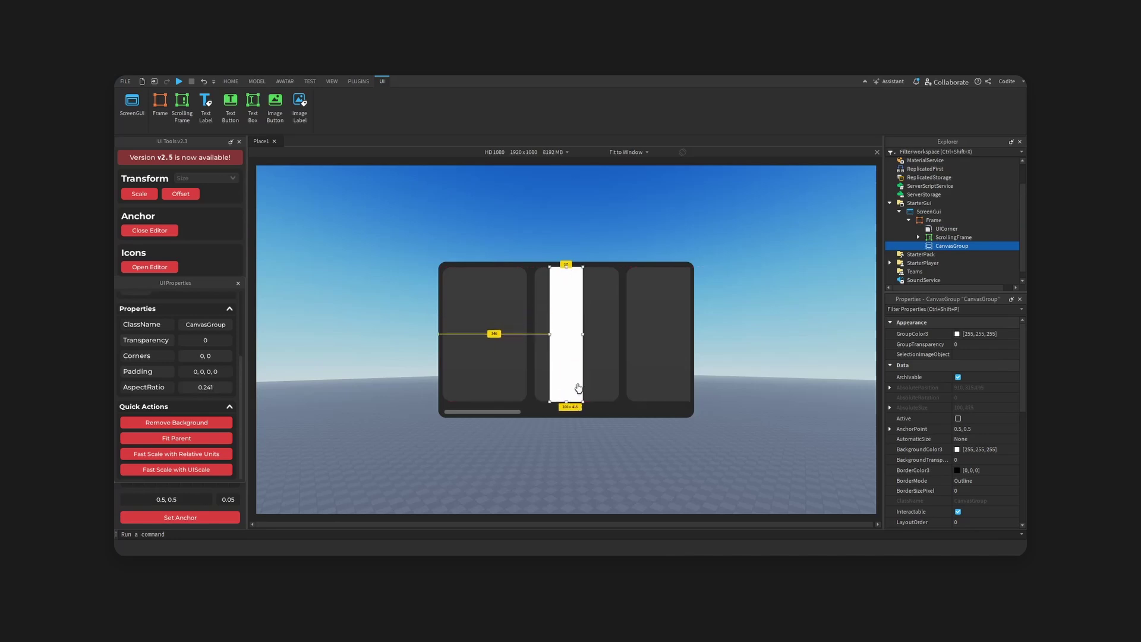
{"action": "left_click_drag", "start_coordinate": [550, 334], "coordinate": [638, 338]}
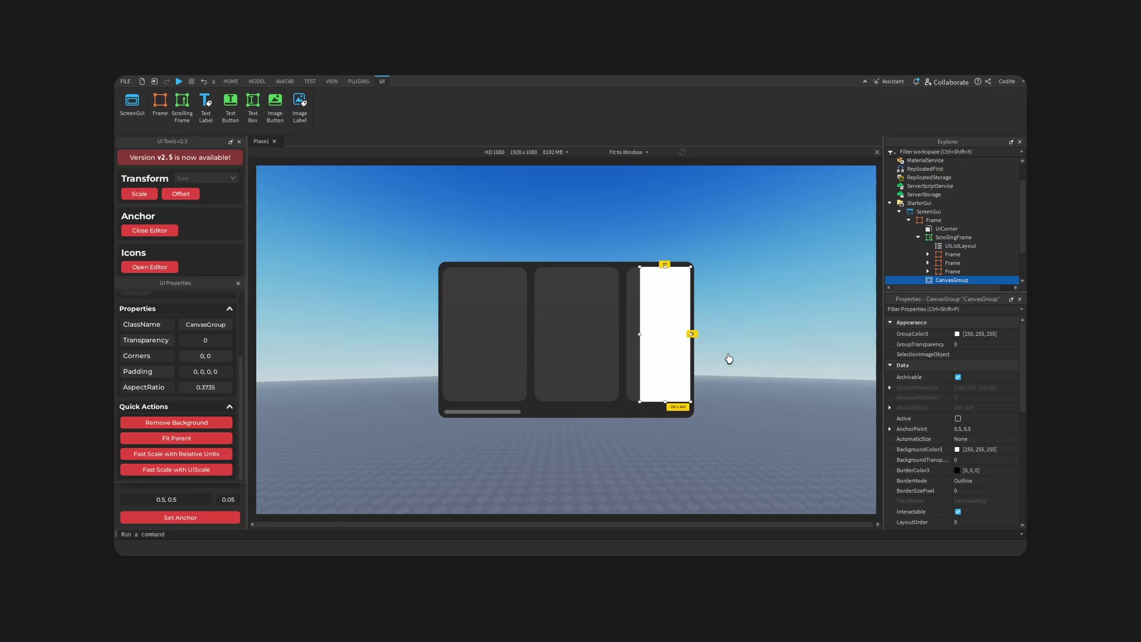
Step: Insert a UIGradient into the CanvasGroup
{"action": "left_click", "coordinate": [975, 279]}
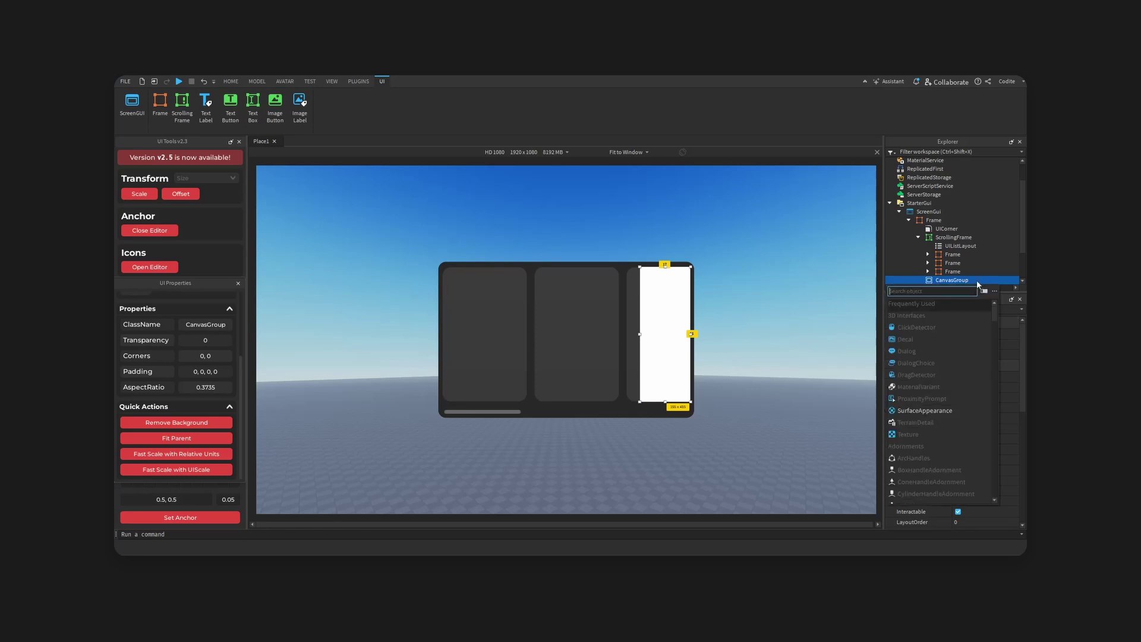
{"action": "type", "text": "UIGradient"}
{"action": "key", "text": "Return"}
{"action": "left_click", "coordinate": [992, 240]}
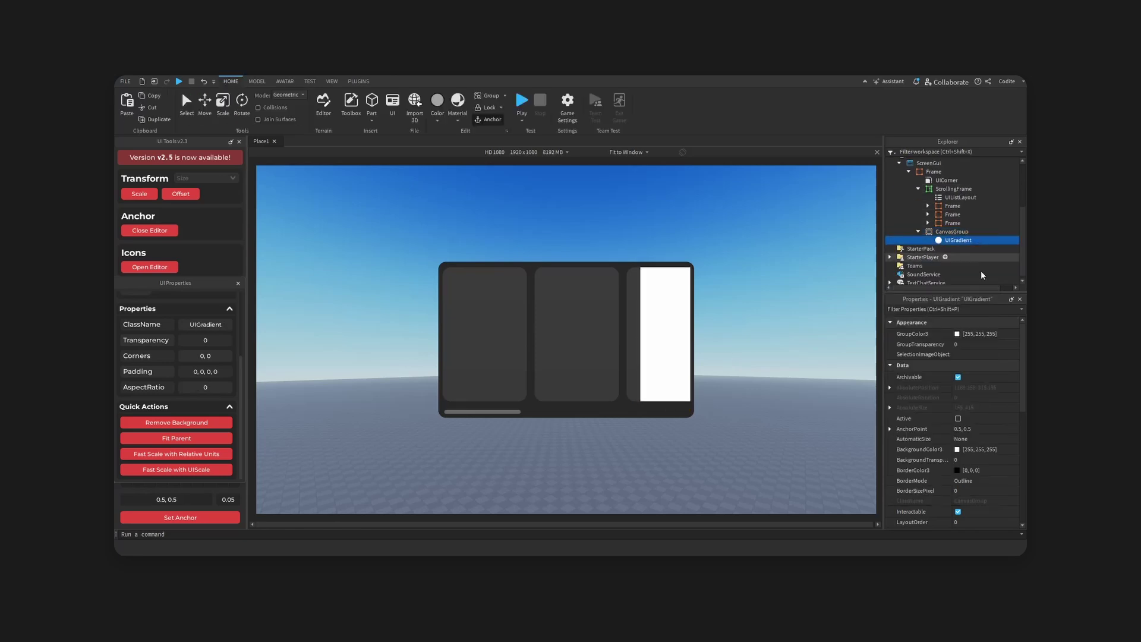
Step: Set the UIGradient's left colour keypoint to the container's dark grey via Pick Screen Color
{"action": "left_click", "coordinate": [1014, 333]}
{"action": "left_click", "coordinate": [1020, 333]}
{"action": "left_click_drag", "start_coordinate": [704, 301], "coordinate": [715, 379]}
{"action": "left_click", "coordinate": [565, 423]}
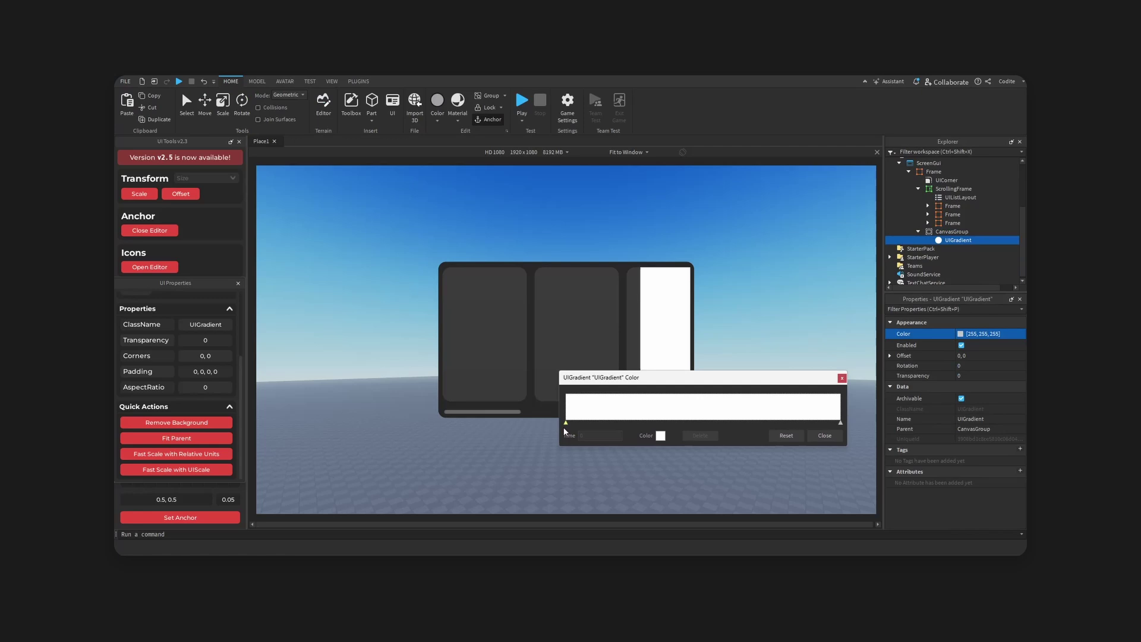
{"action": "left_click", "coordinate": [661, 435]}
{"action": "left_click_drag", "start_coordinate": [653, 222], "coordinate": [849, 347]}
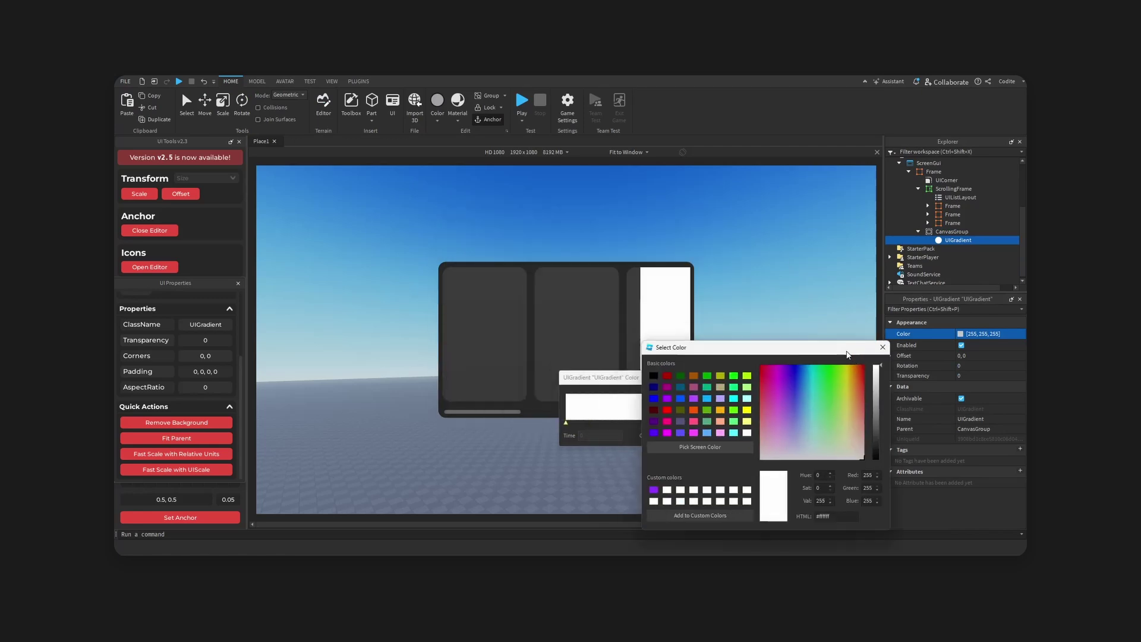
{"action": "left_click", "coordinate": [713, 447]}
{"action": "left_click", "coordinate": [587, 258]}
{"action": "left_click", "coordinate": [882, 347]}
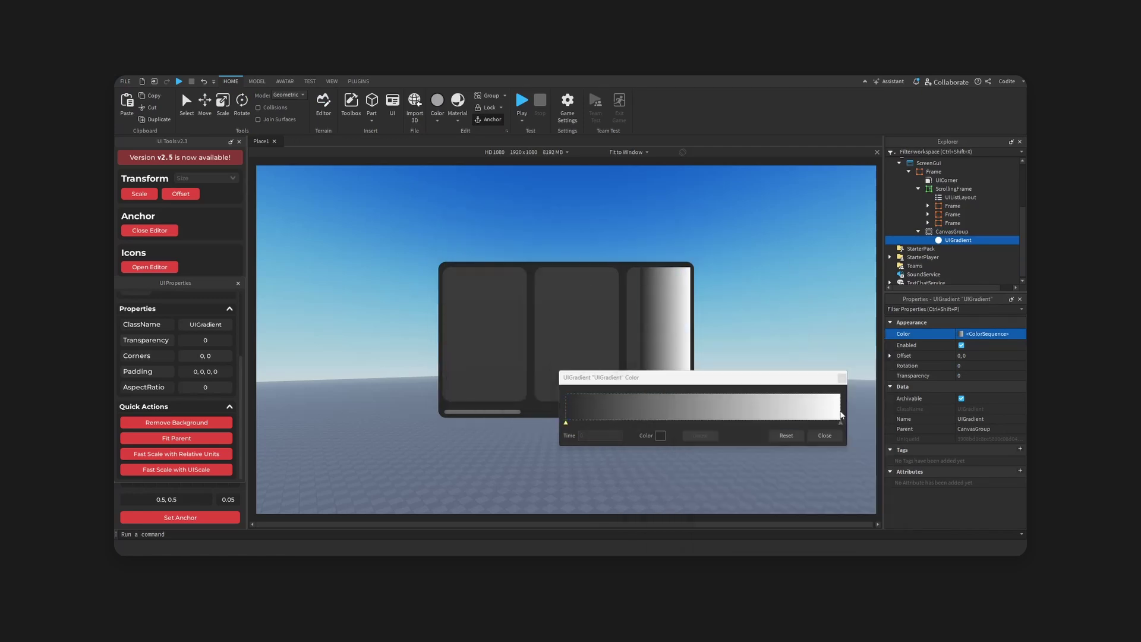
Step: Set the right colour keypoint to the same dark grey 40, 40, 40
{"action": "left_click", "coordinate": [660, 435]}
{"action": "left_click_drag", "start_coordinate": [476, 219], "coordinate": [673, 291]}
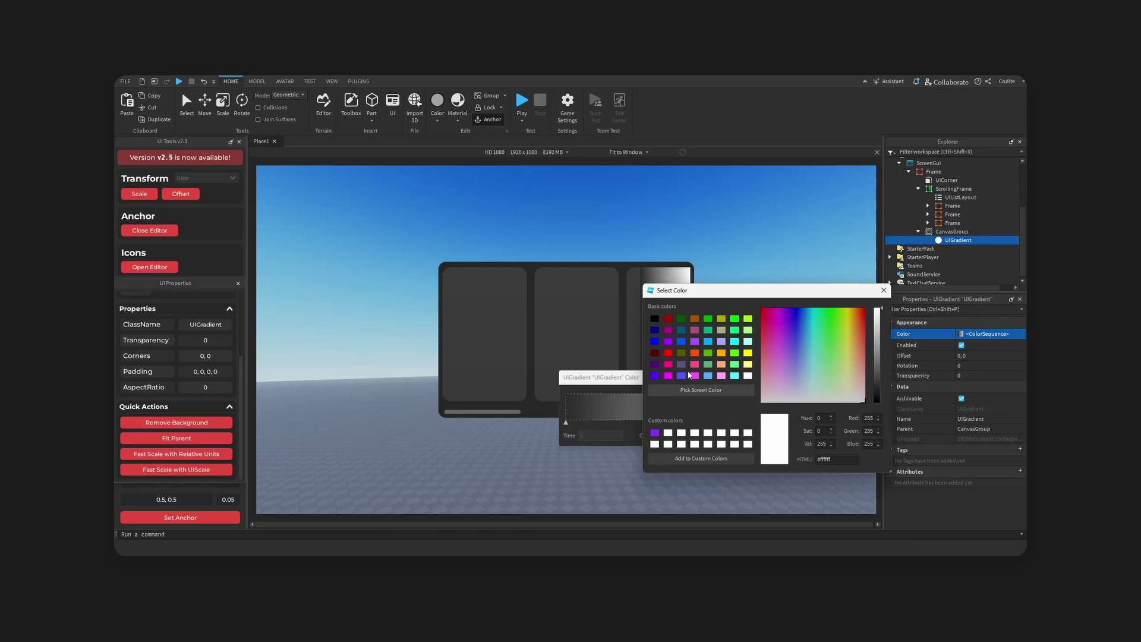
{"action": "left_click", "coordinate": [701, 390]}
{"action": "left_click", "coordinate": [618, 275]}
{"action": "left_click", "coordinate": [883, 290]}
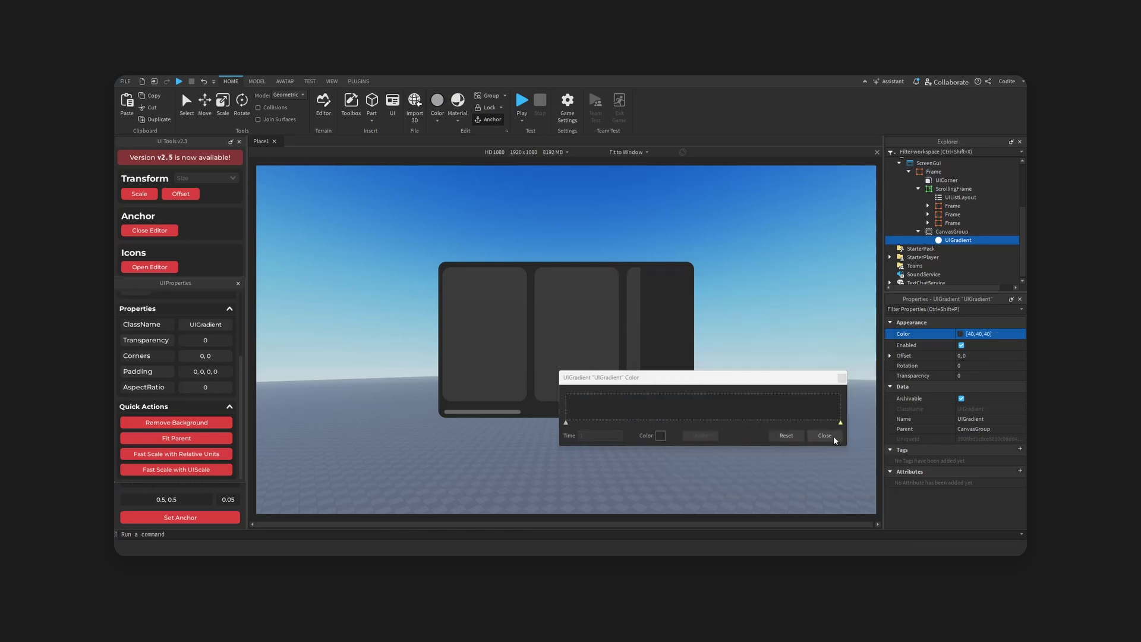
Step: Raise the UIGradient Transparency's left keypoint to 1, fading cards toward the right edge
{"action": "left_click", "coordinate": [824, 436]}
{"action": "left_click", "coordinate": [983, 376]}
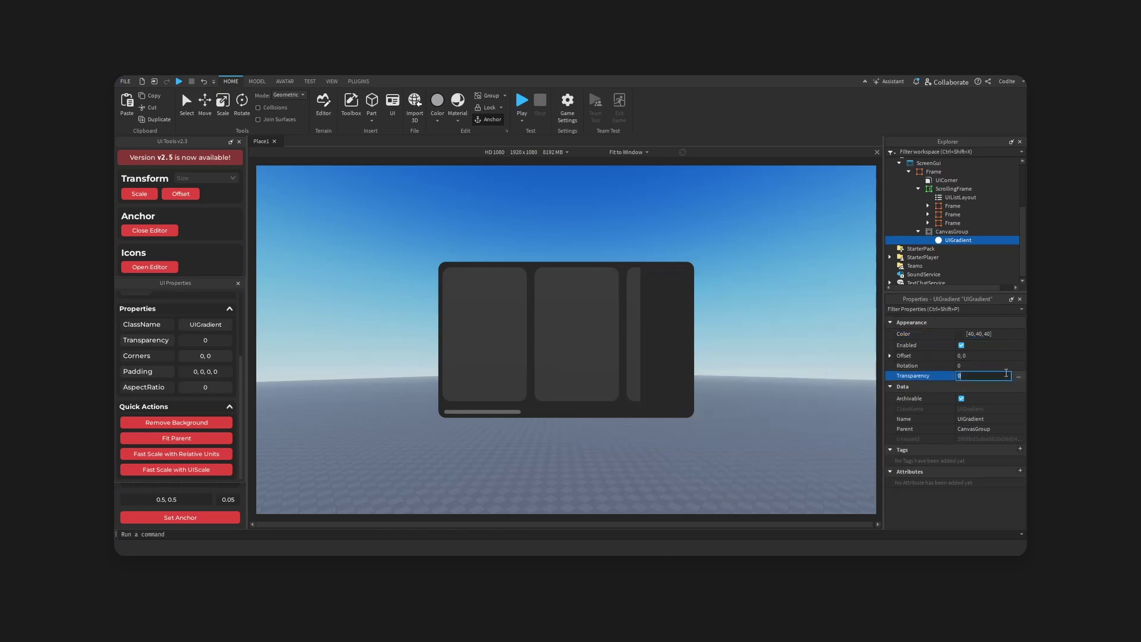
{"action": "left_click", "coordinate": [1019, 376]}
{"action": "left_click_drag", "start_coordinate": [612, 231], "coordinate": [454, 236]}
{"action": "left_click_drag", "start_coordinate": [231, 342], "coordinate": [226, 255]}
{"action": "left_click", "coordinate": [584, 236]}
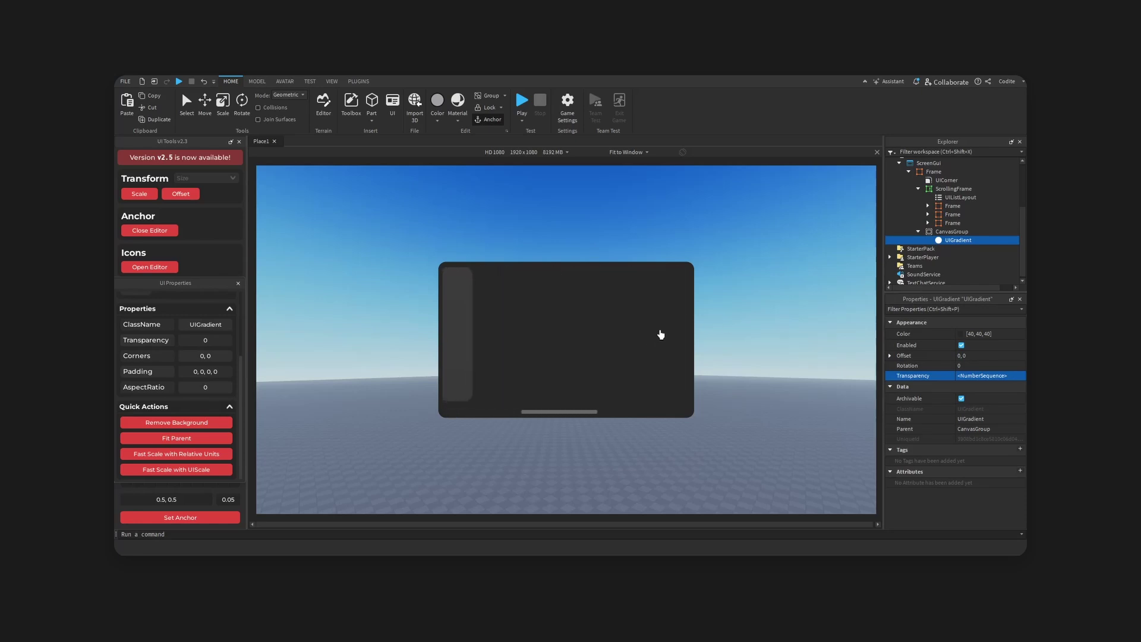
{"action": "right_click_drag", "start_coordinate": [639, 337], "coordinate": [759, 298]}
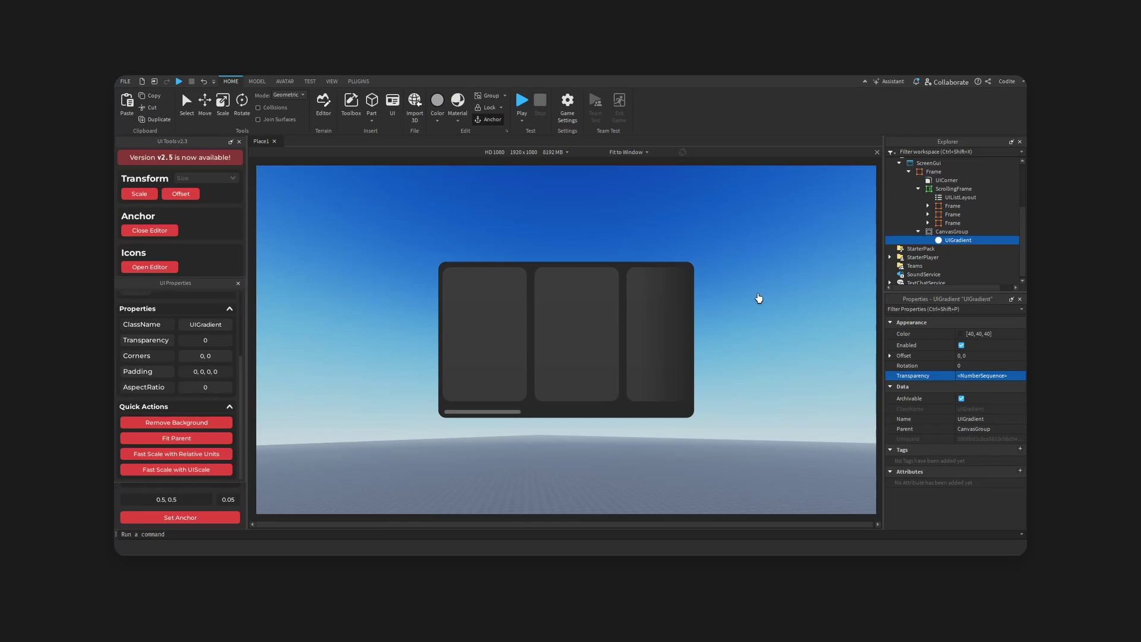